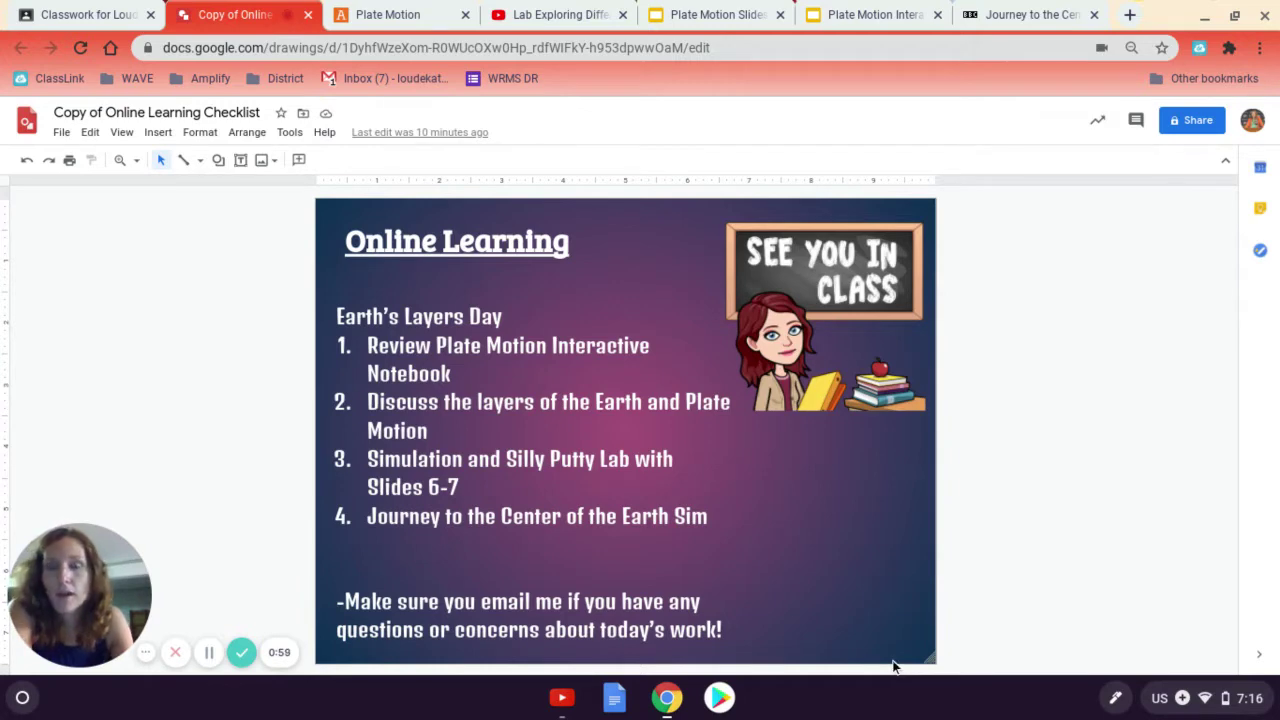
Open the Plate Motion Slides 6-7 presentation and review its Glossary slide in full screen and its Chapter 1 Question slide.
click(755, 12)
click(126, 400)
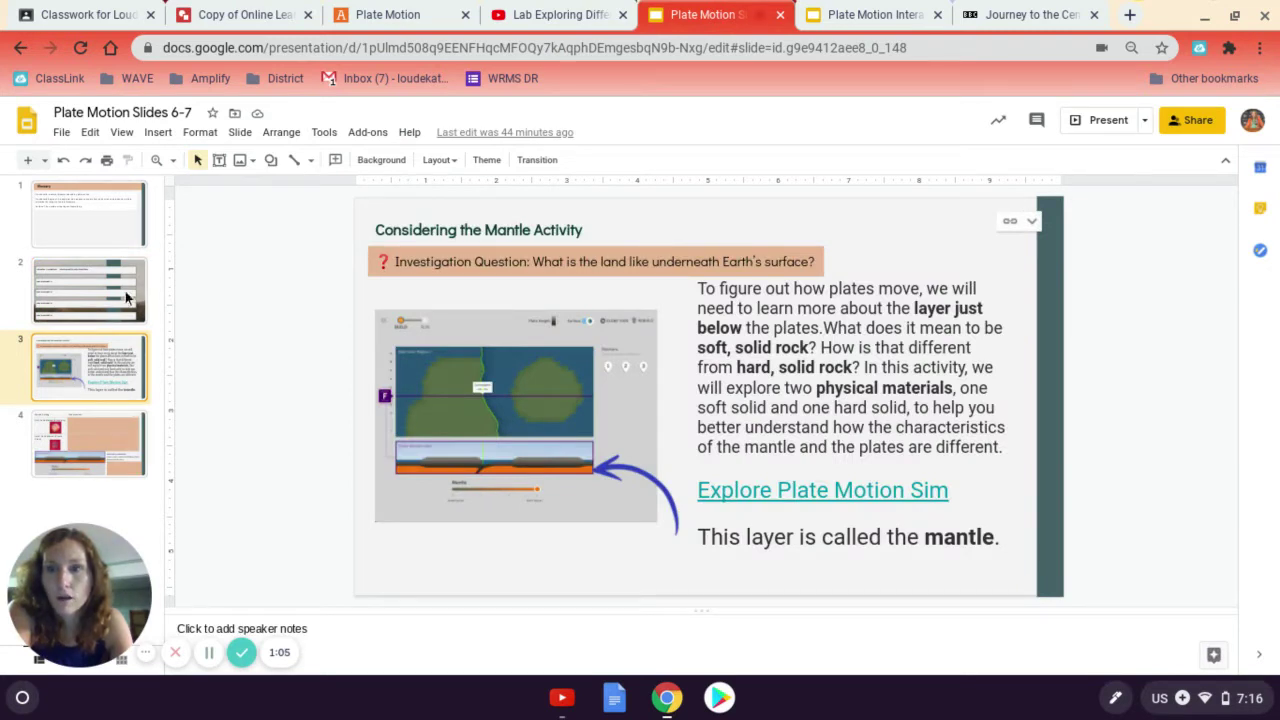
click(109, 220)
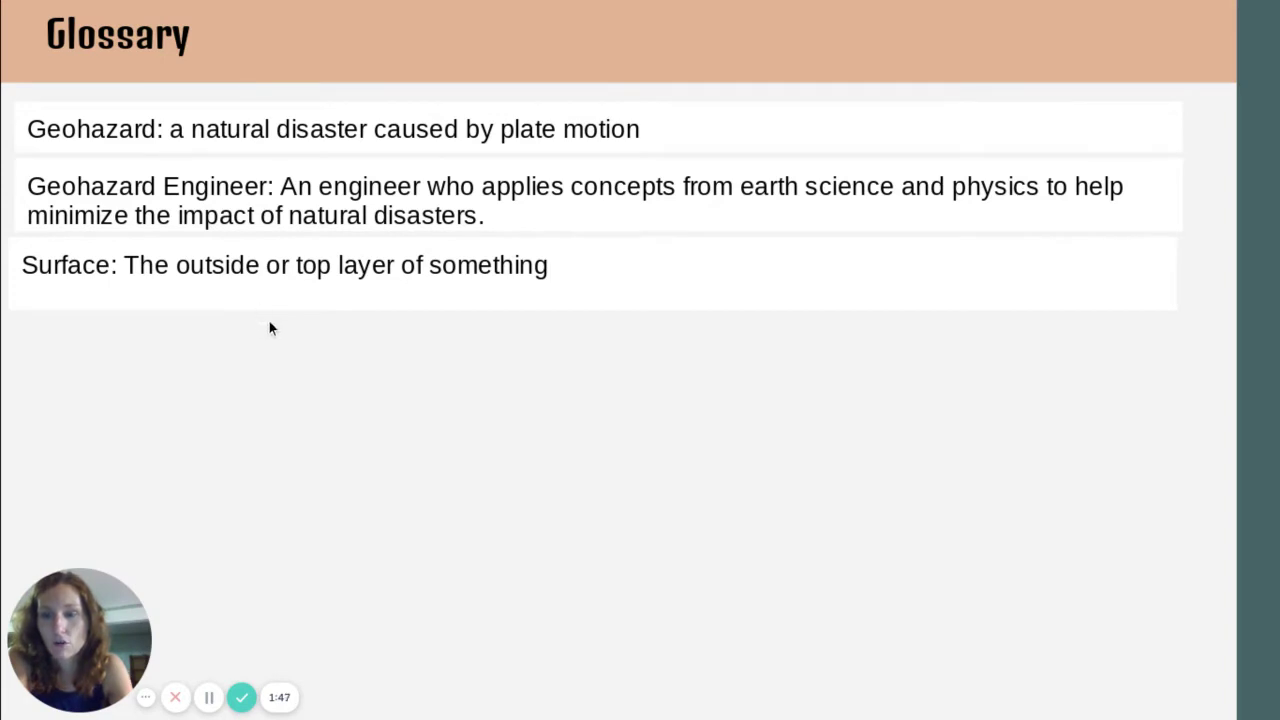
key(F11)
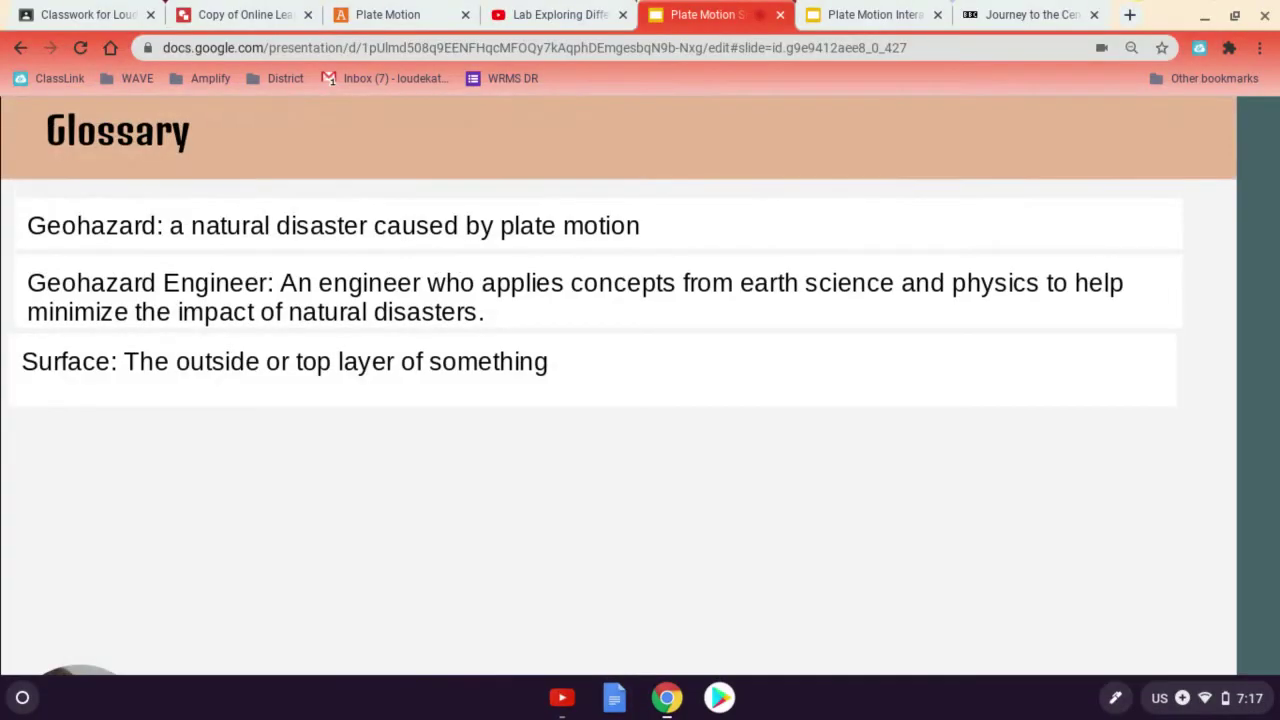
key(Escape)
key(Down)
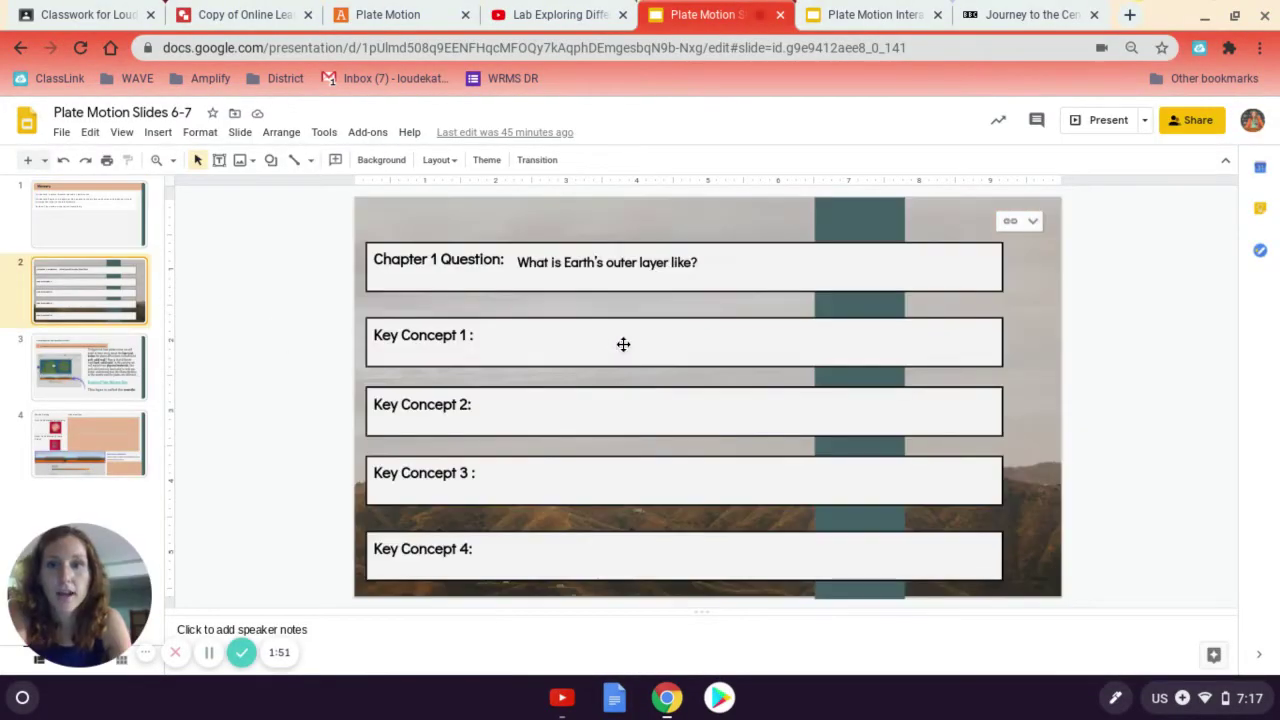
click(116, 226)
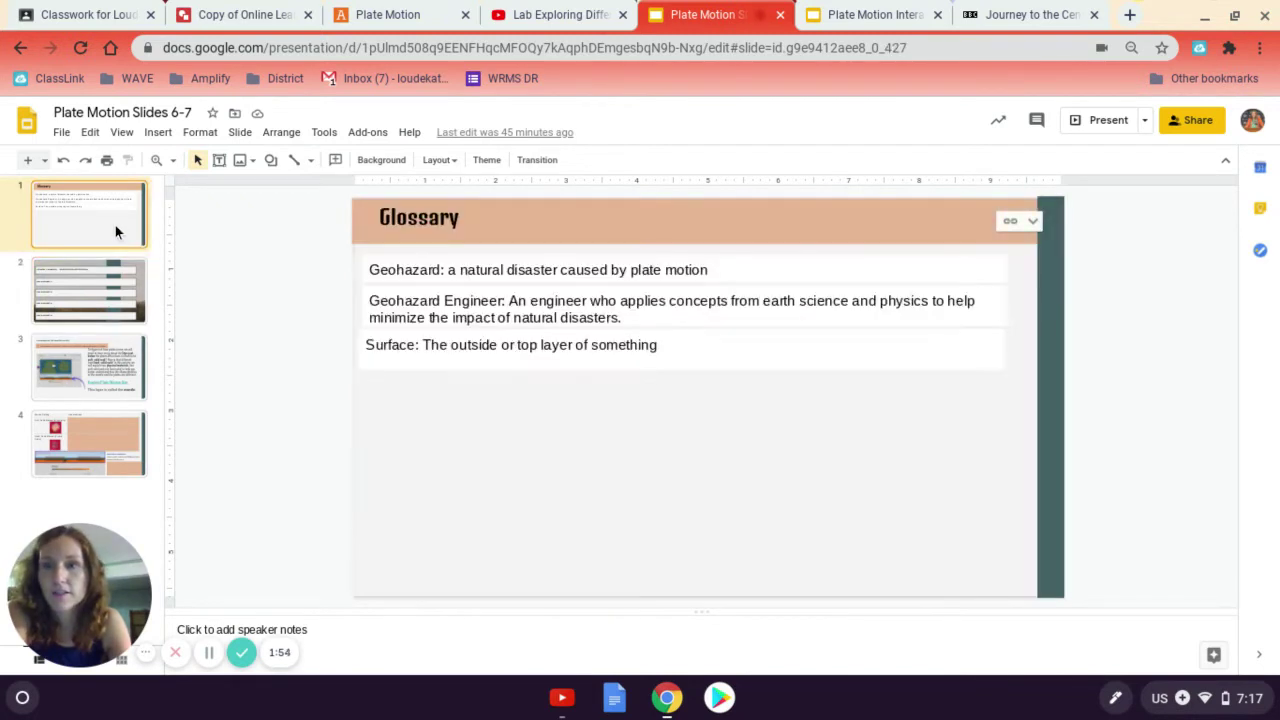
Rename the presentation as Plate Motion Slides 5-7.
click(180, 114)
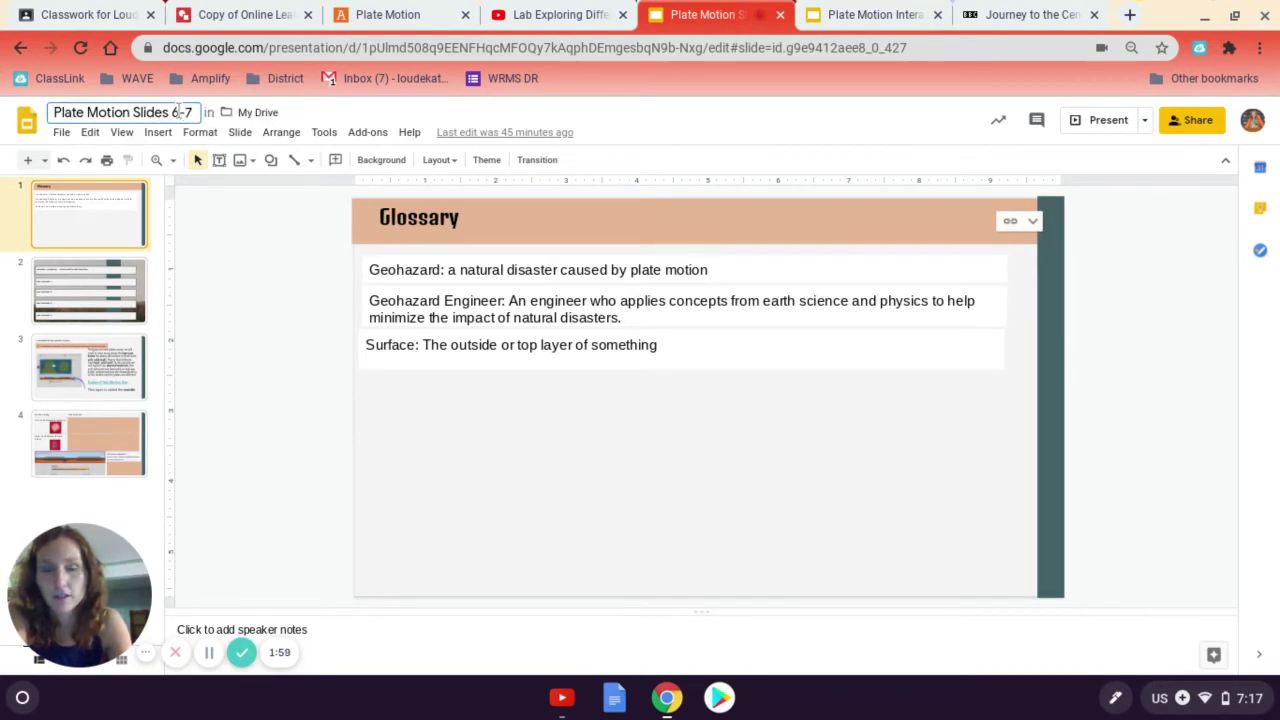
key(BackSpace)
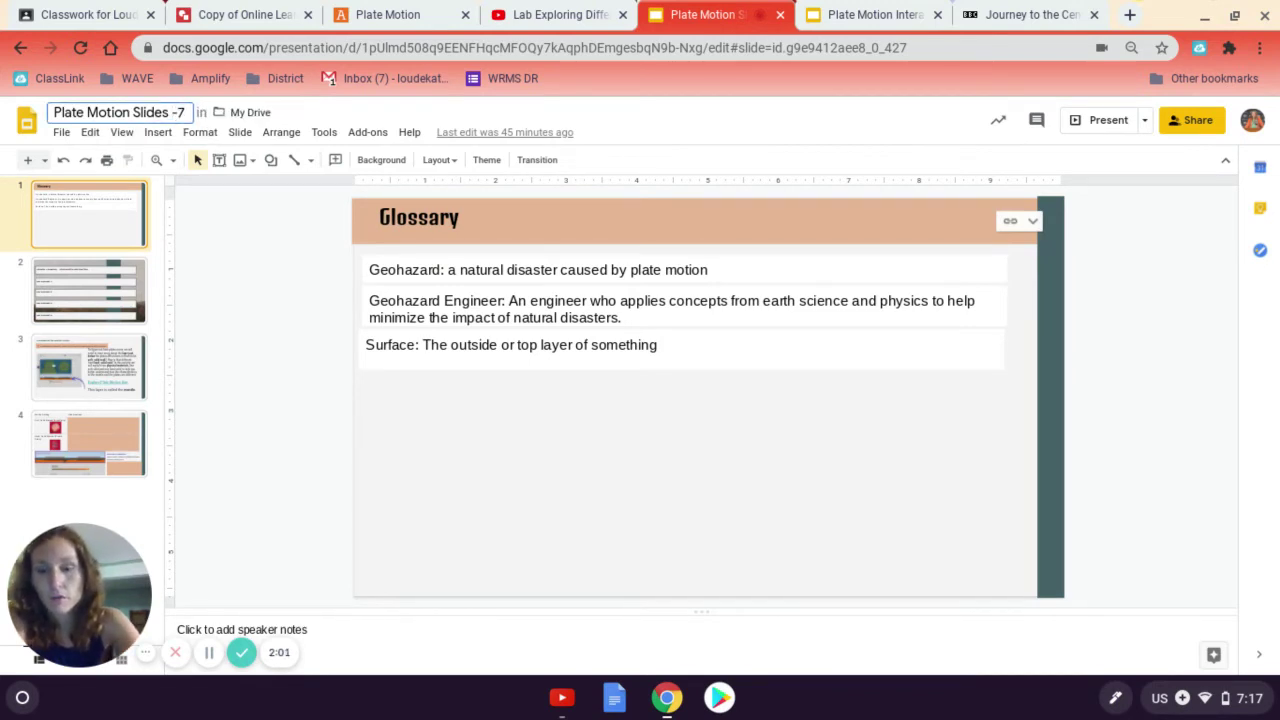
text(5)
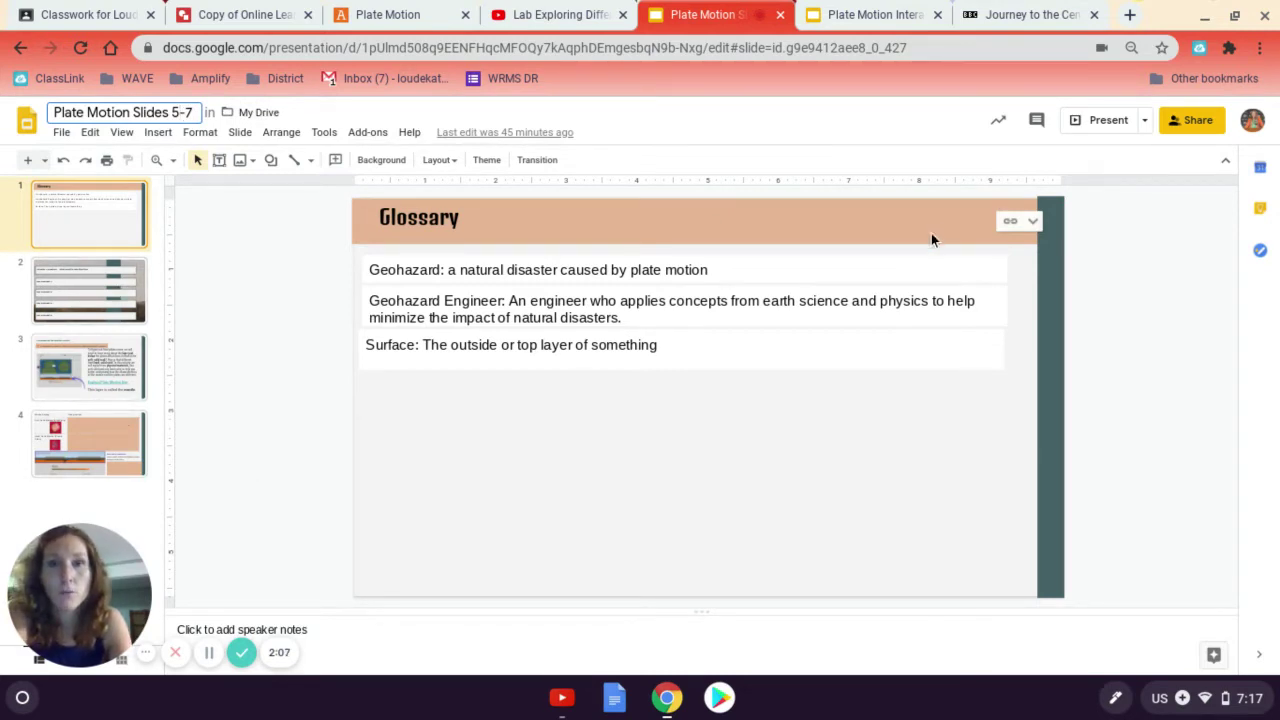
Look up the interactive notebook bookmark and view the already open Plate Motion Interative Notebook Slides 1-4 presentation.
click(205, 77)
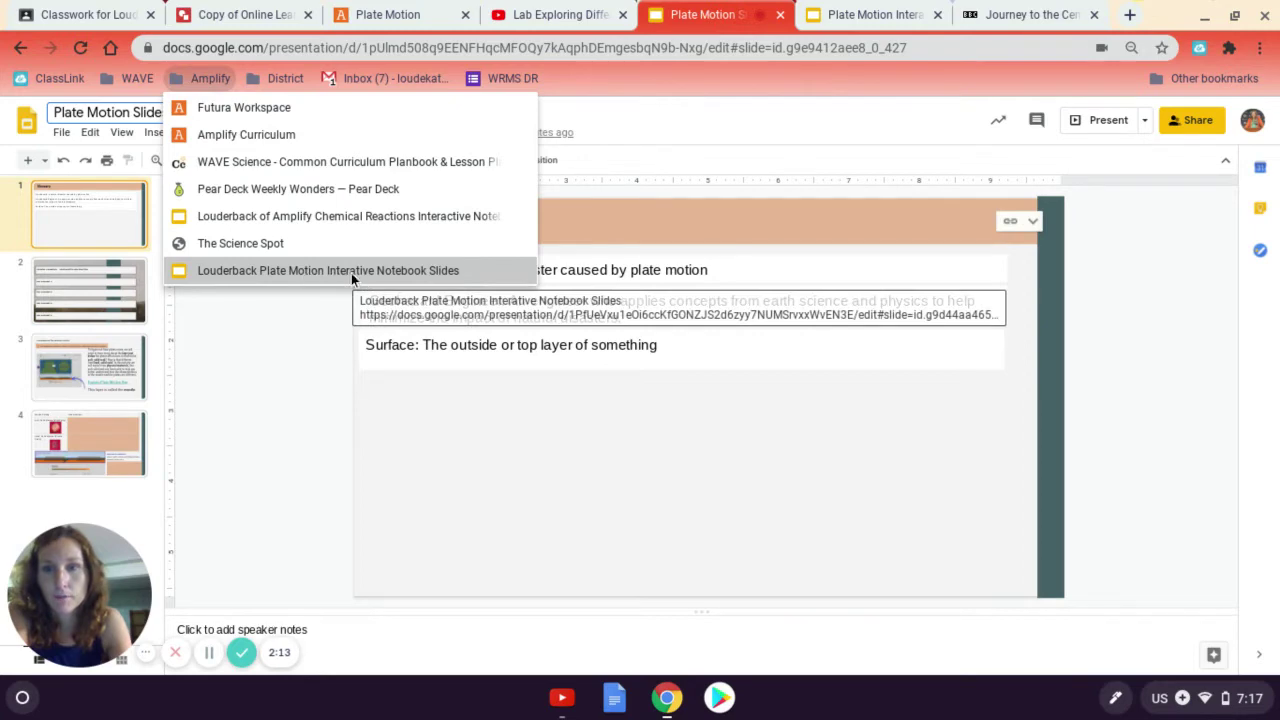
click(878, 10)
click(878, 10)
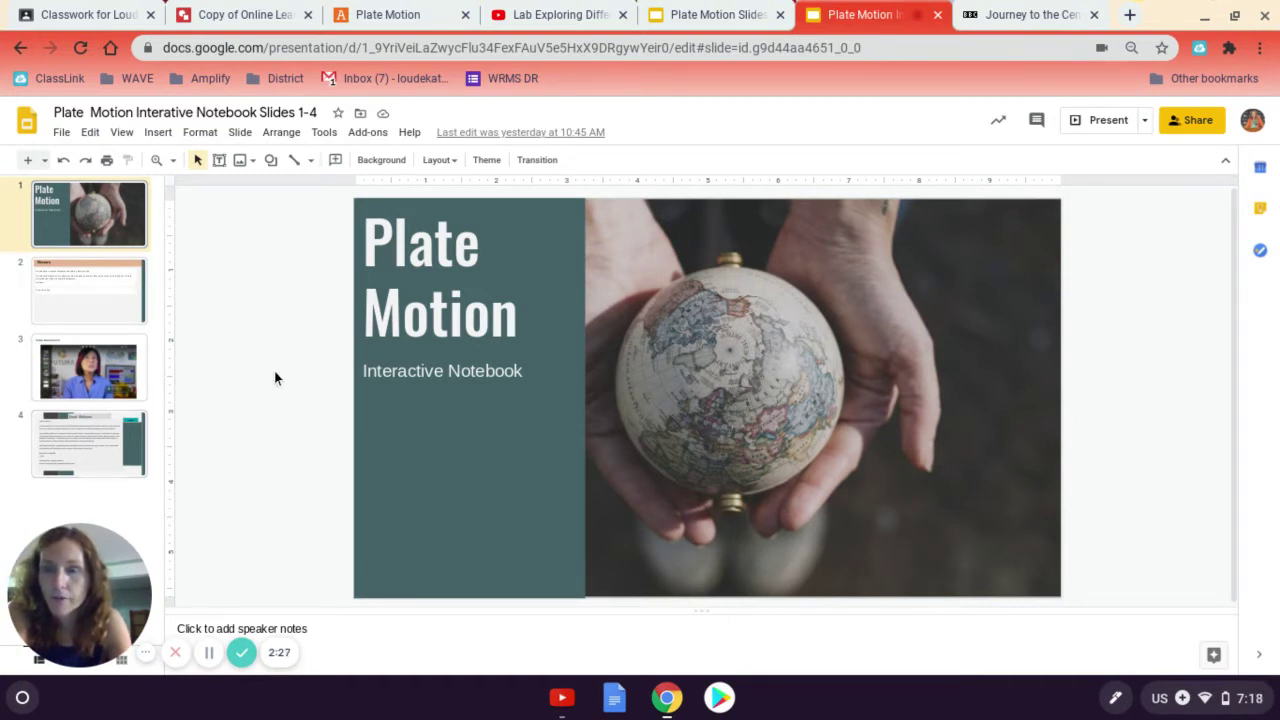
Copy slides 2 to 4 of the Plate Motion Slides 5-7 presentation together.
click(688, 8)
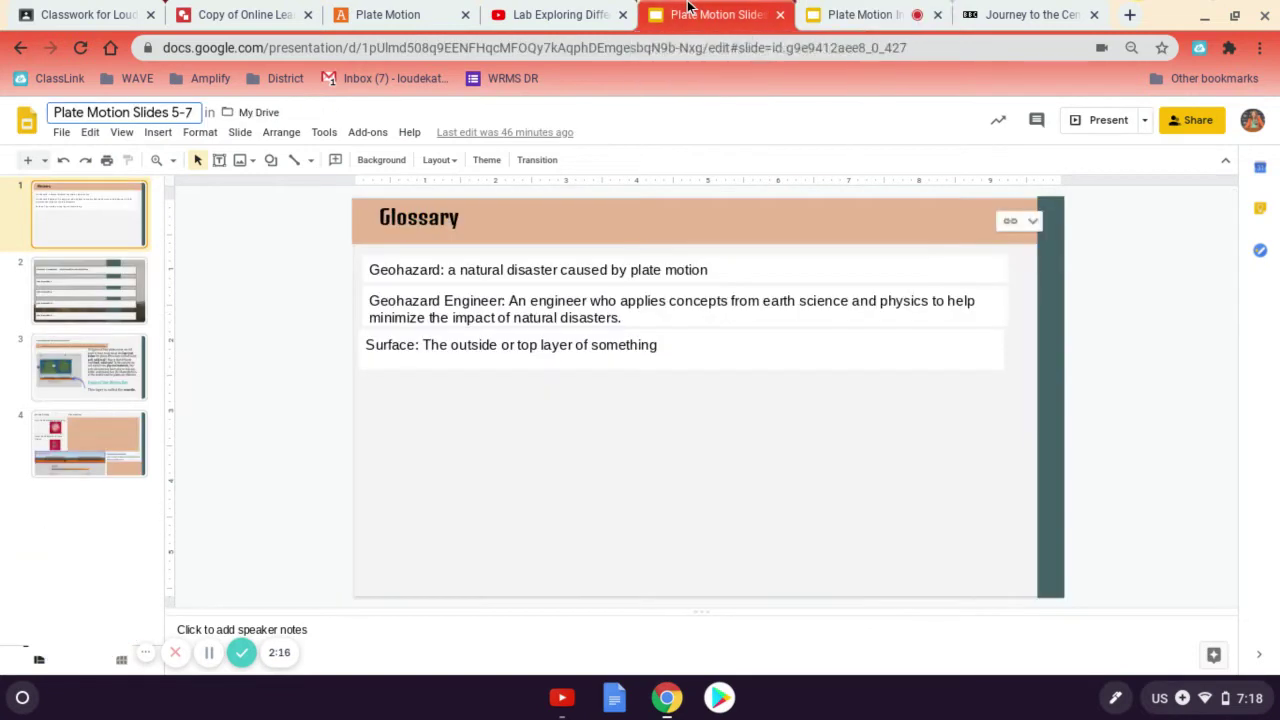
click(122, 308)
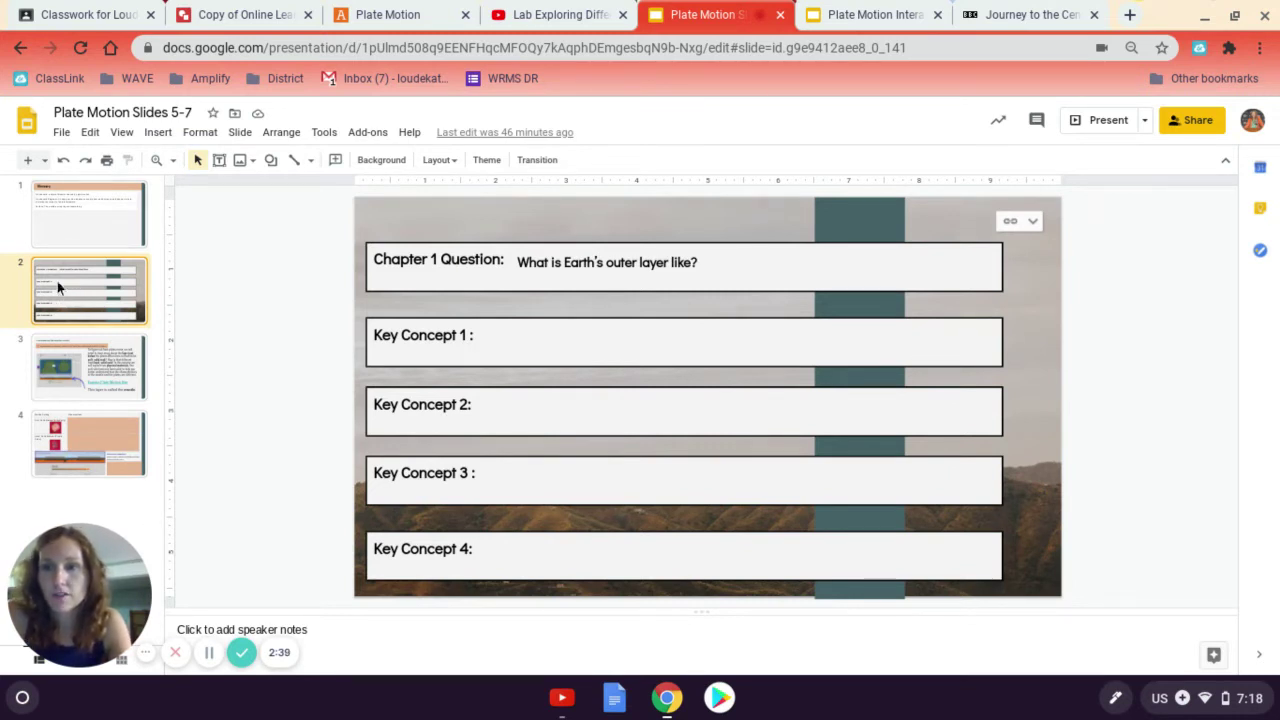
click(81, 386)
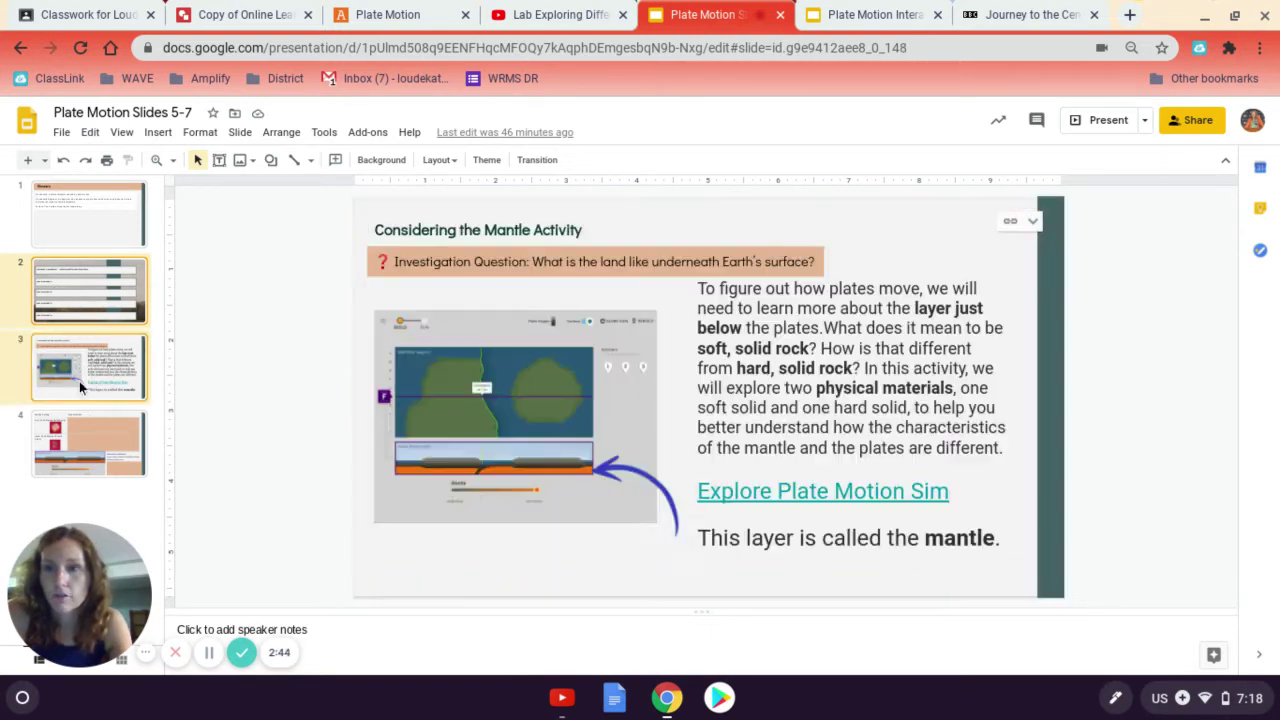
click(90, 432)
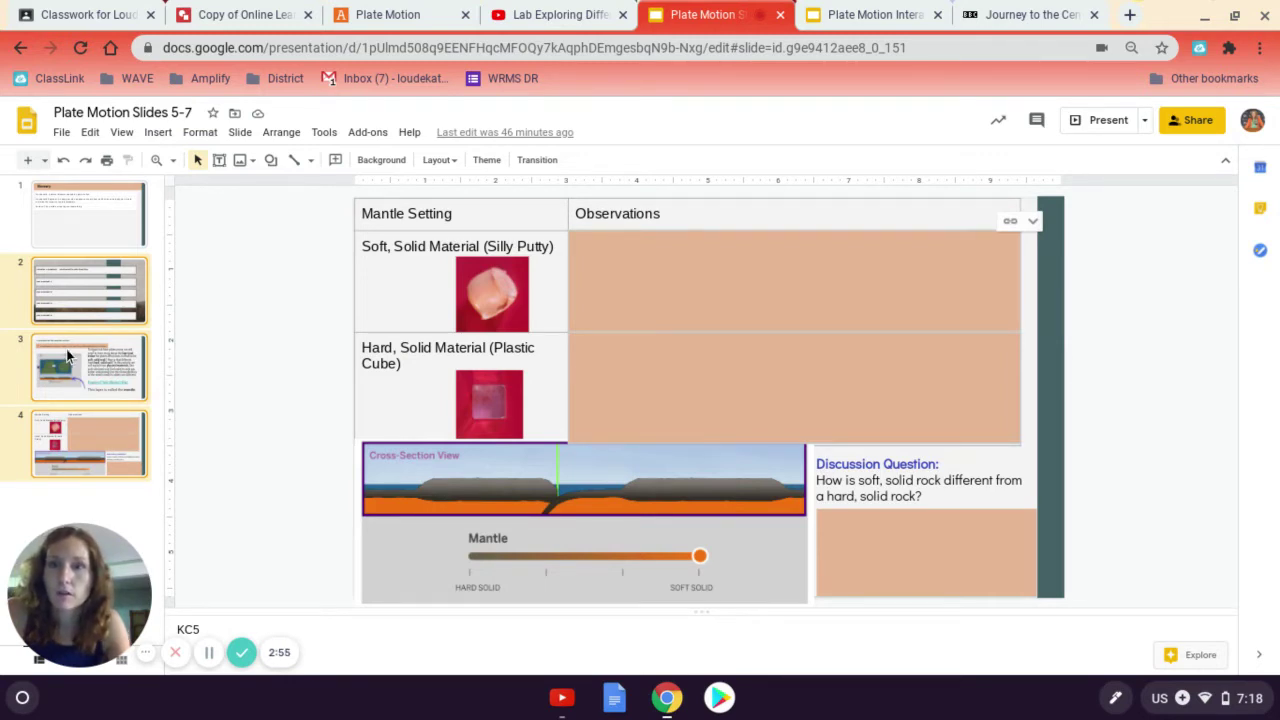
right_click(94, 363)
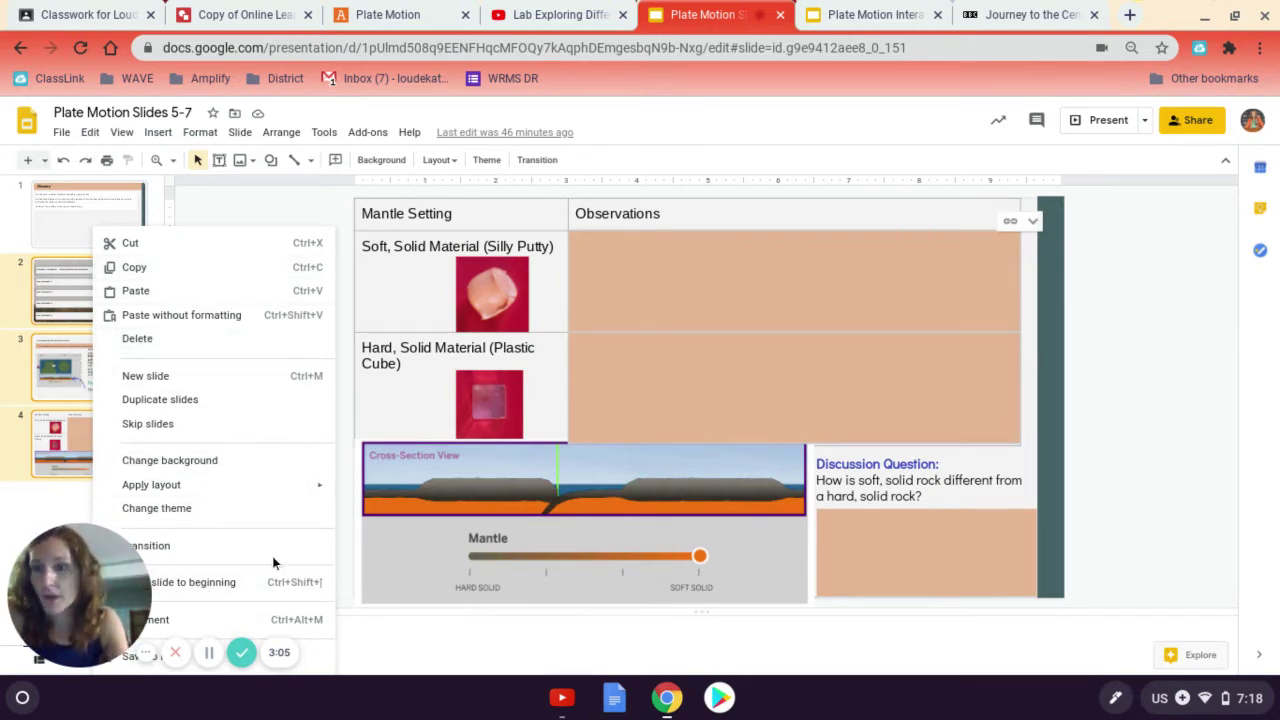
click(153, 268)
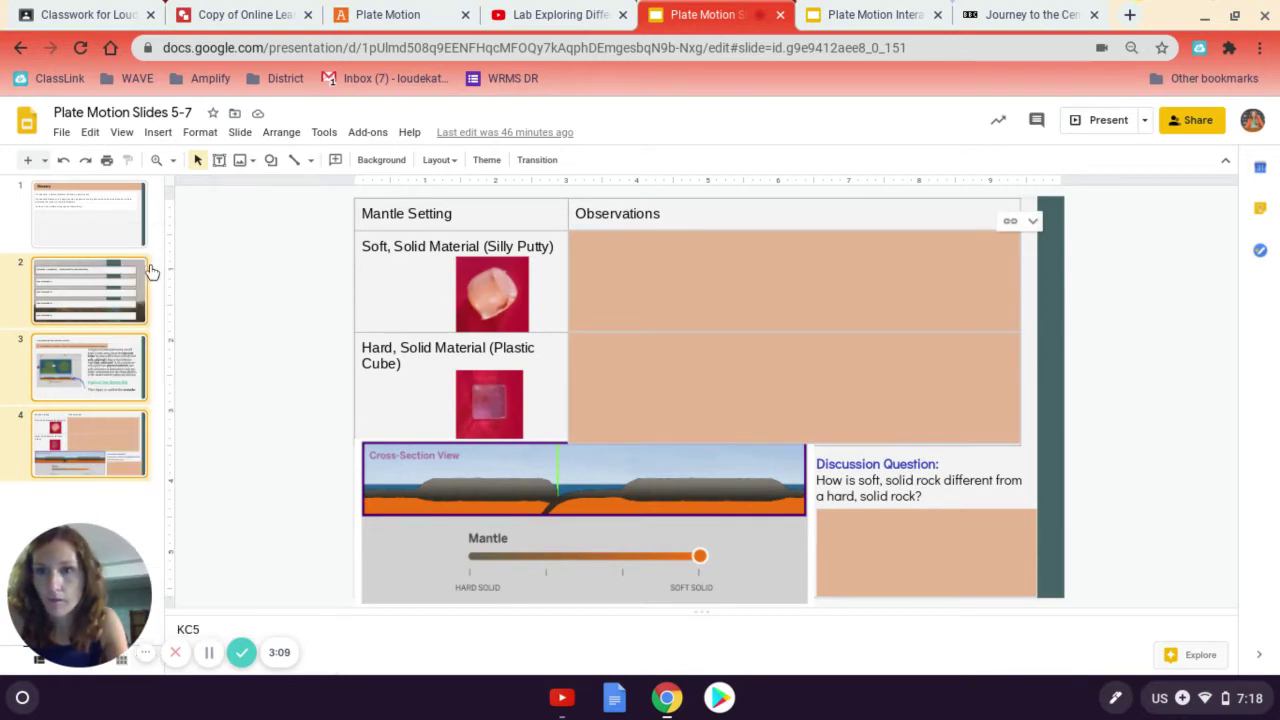
Paste the copied slides after slide 4 of Plate Motion Interative Notebook Slides 1-4, linked to the original presentation.
click(851, 10)
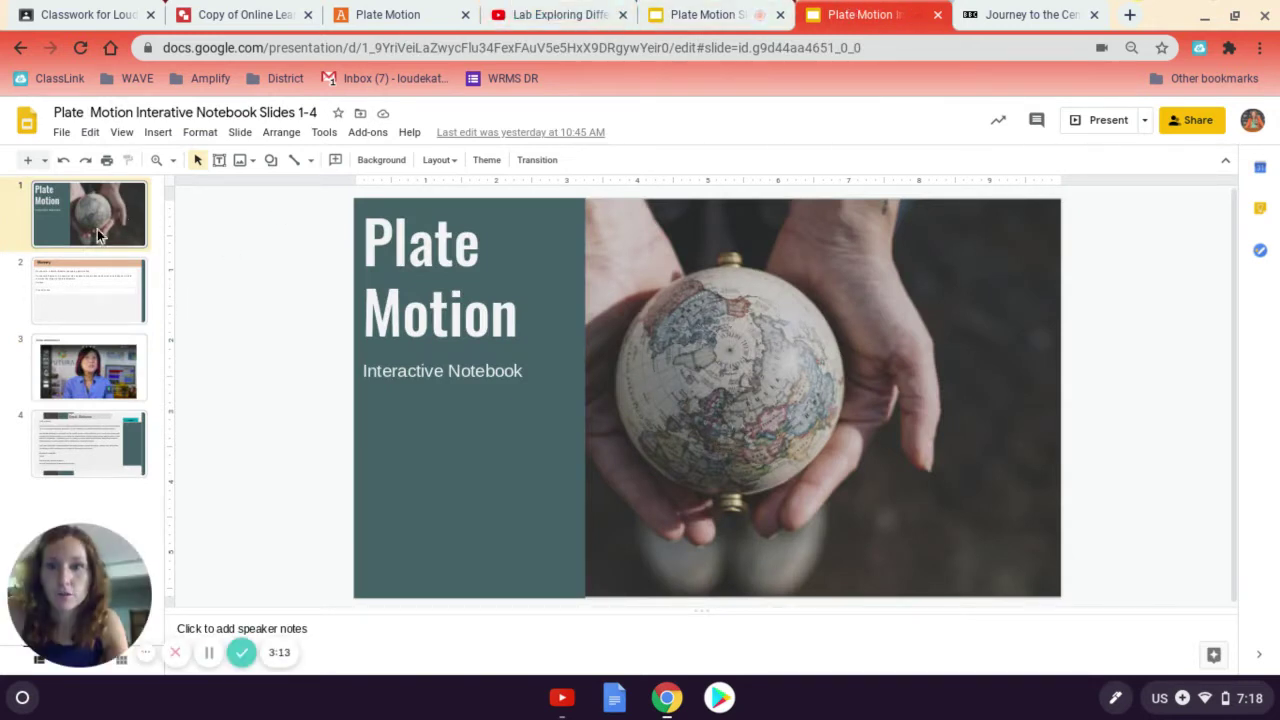
click(89, 488)
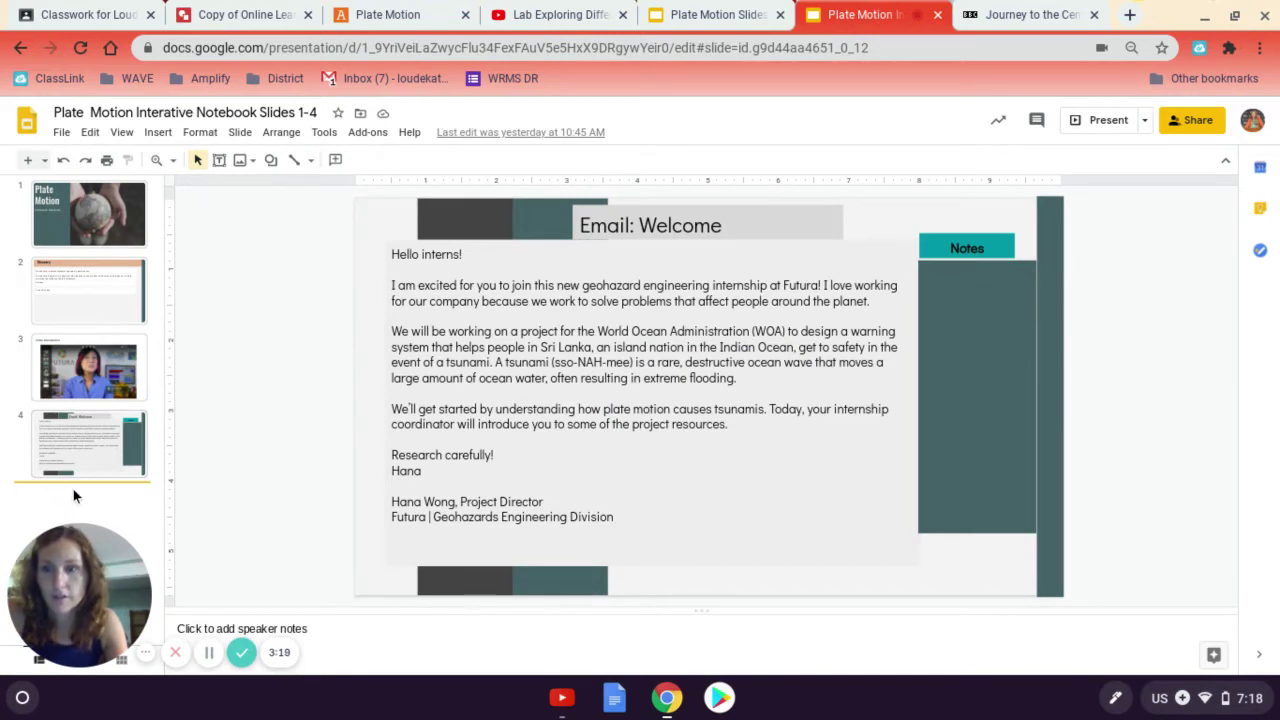
right_click(84, 491)
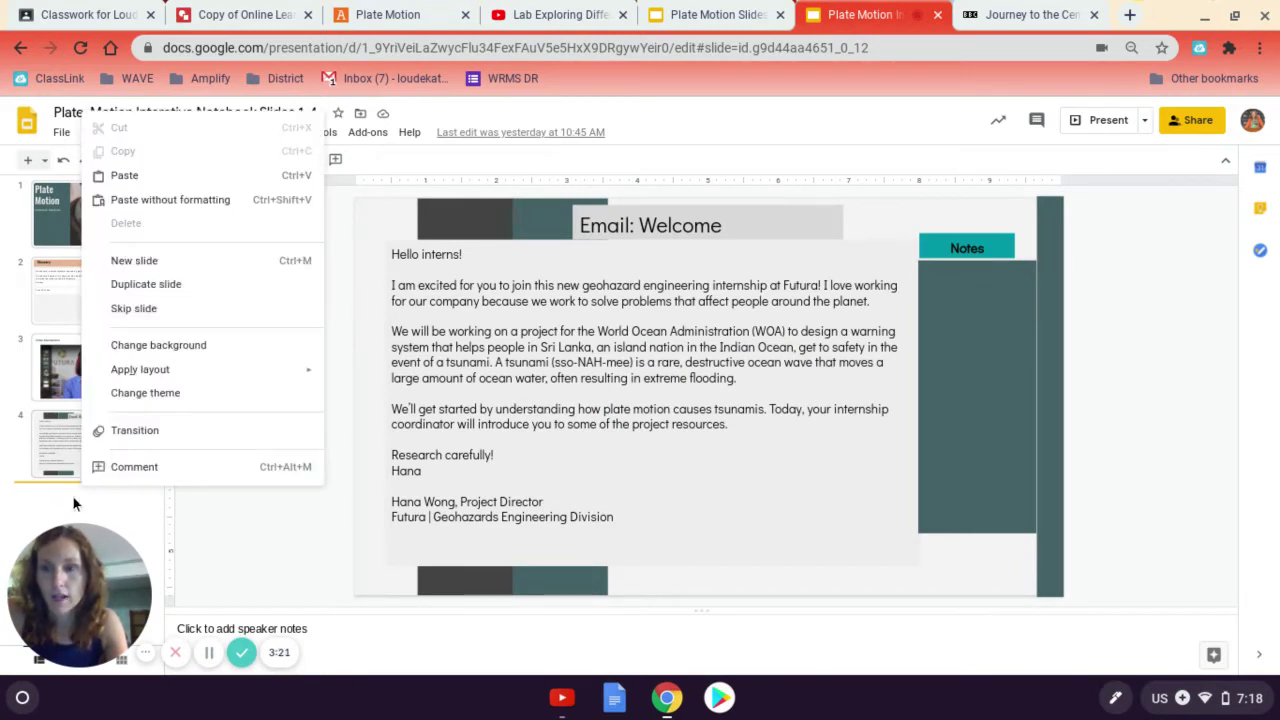
click(127, 178)
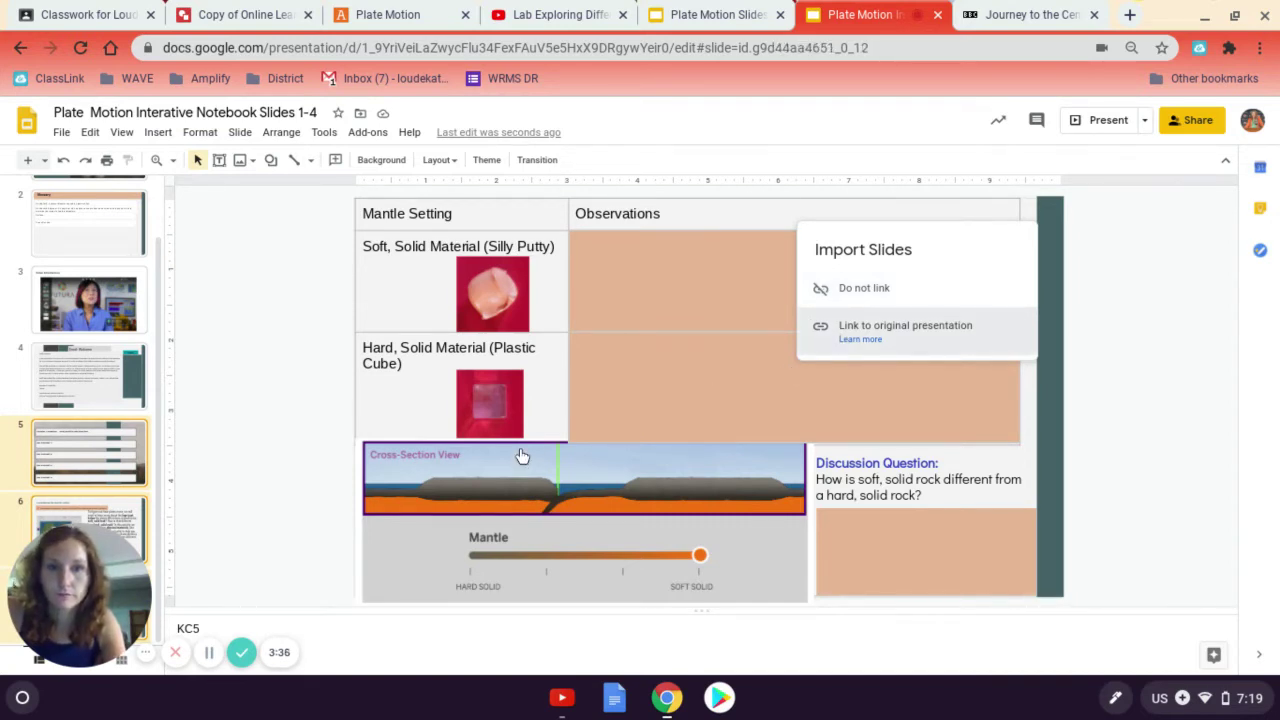
click(936, 331)
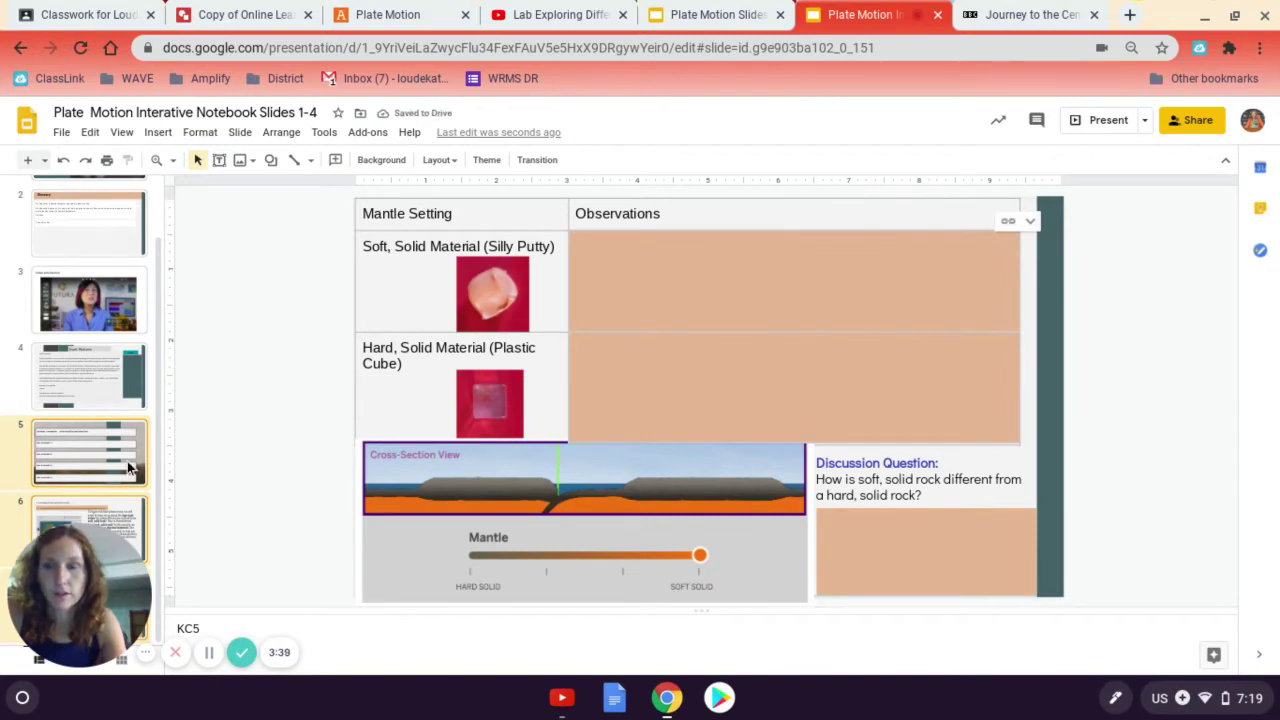
Look through the notebook's title slide, the pasted mantle slides and the Video Introduction slide.
scroll(124, 443, up, 1)
scroll(110, 370, up, 2)
click(92, 225)
scroll(77, 290, down, 2)
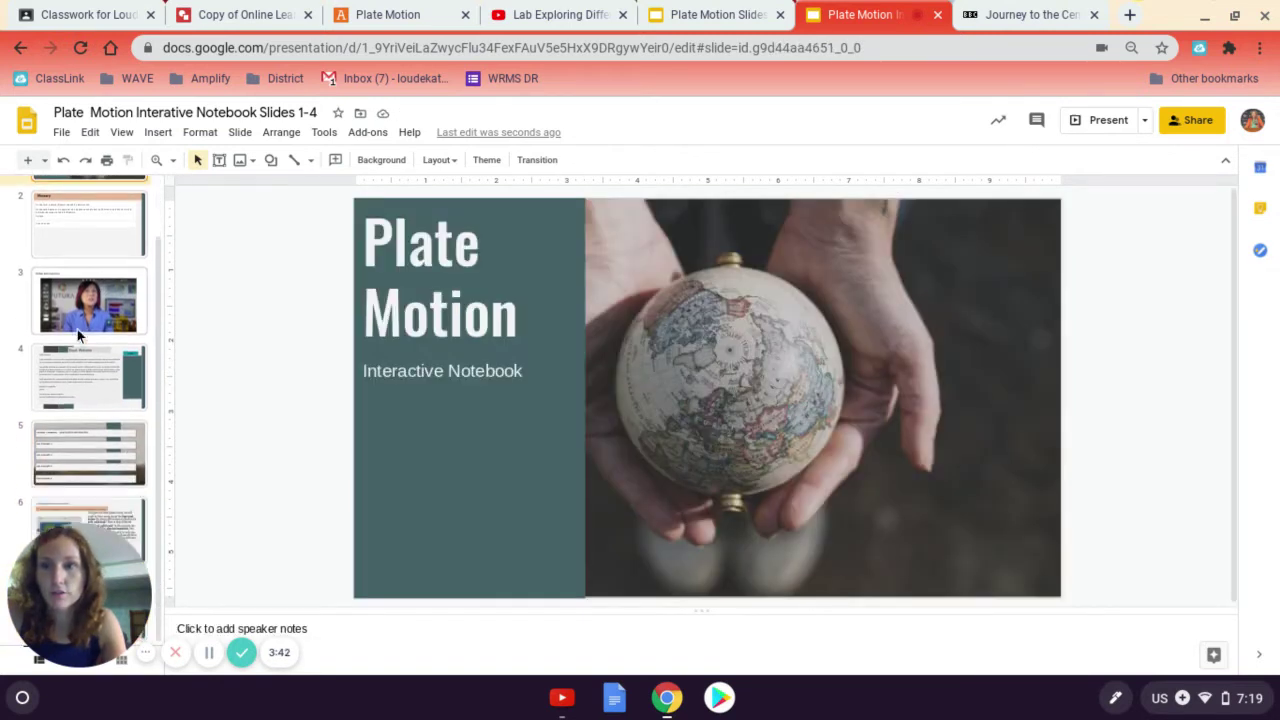
click(114, 498)
key(Down)
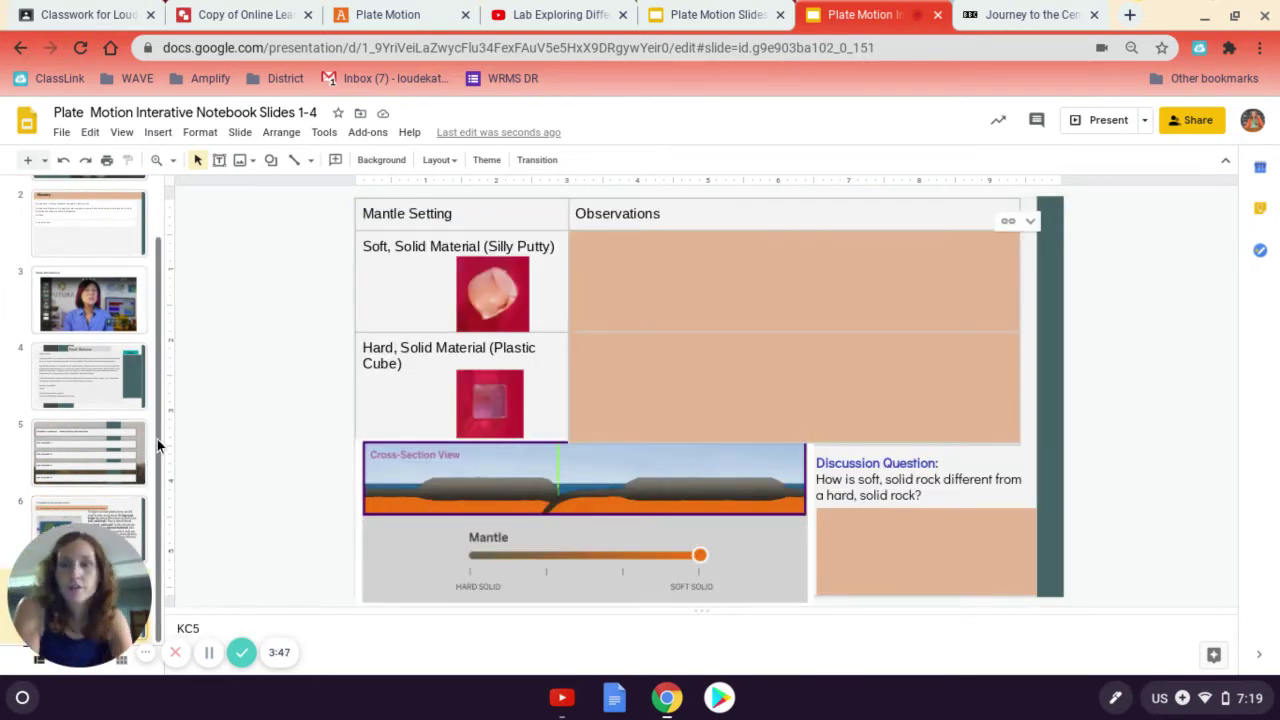
click(106, 292)
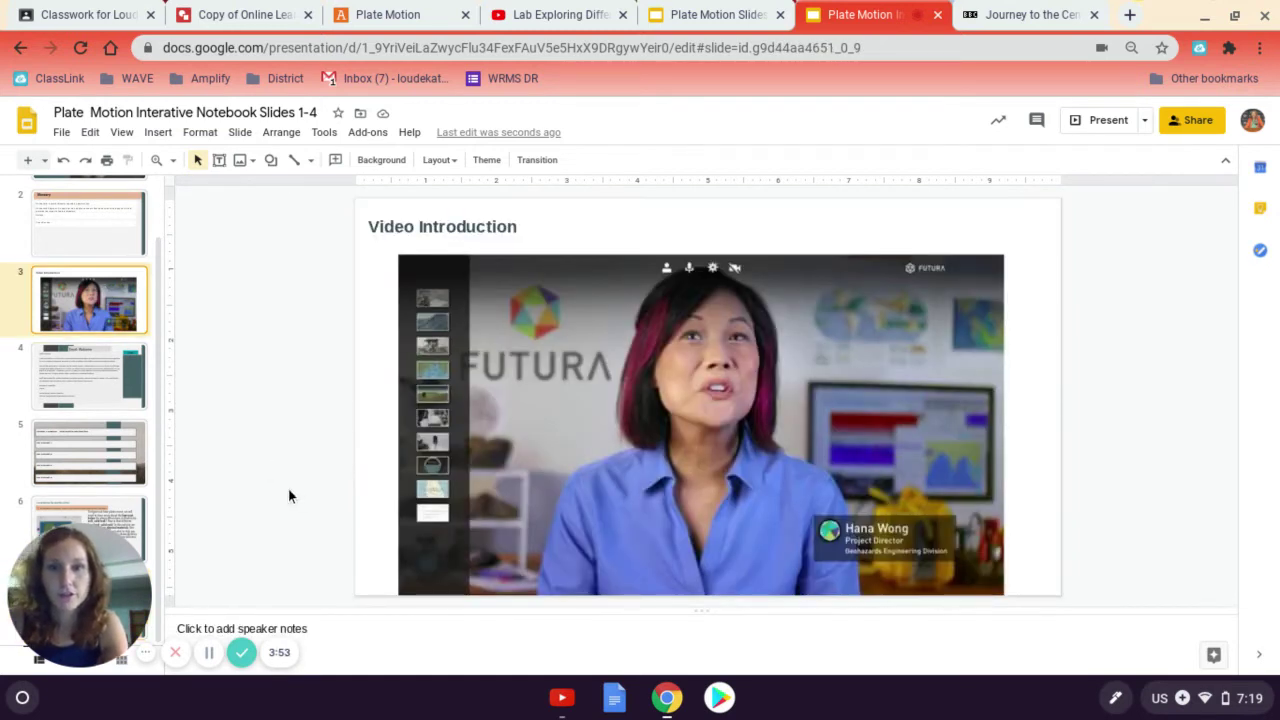
Set the text color of the empty Notes box on the Email: Welcome slide to white.
click(79, 391)
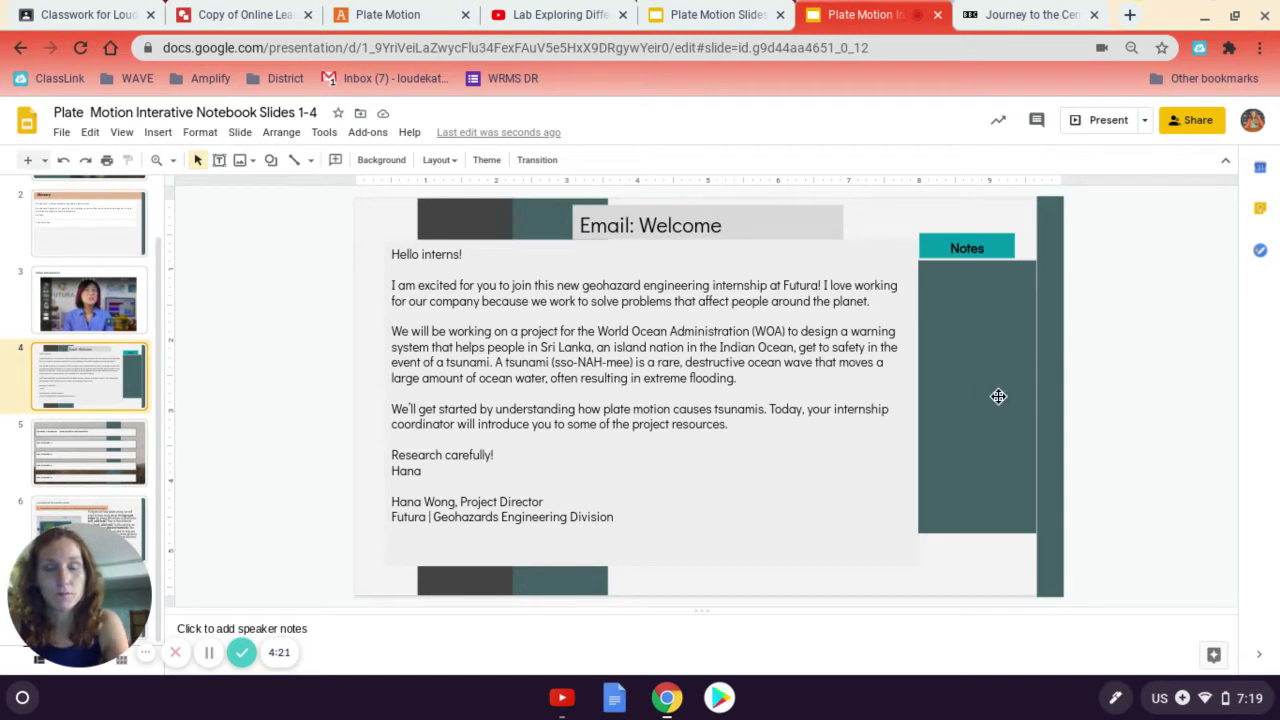
click(968, 373)
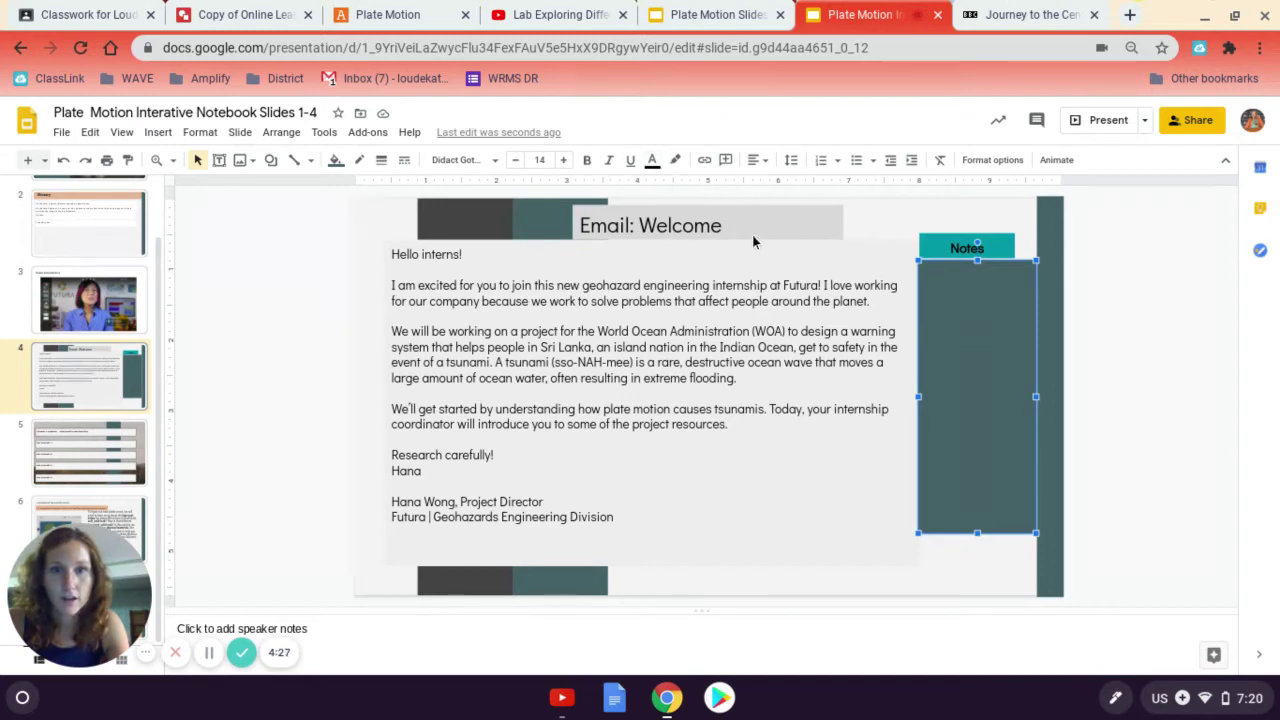
click(652, 163)
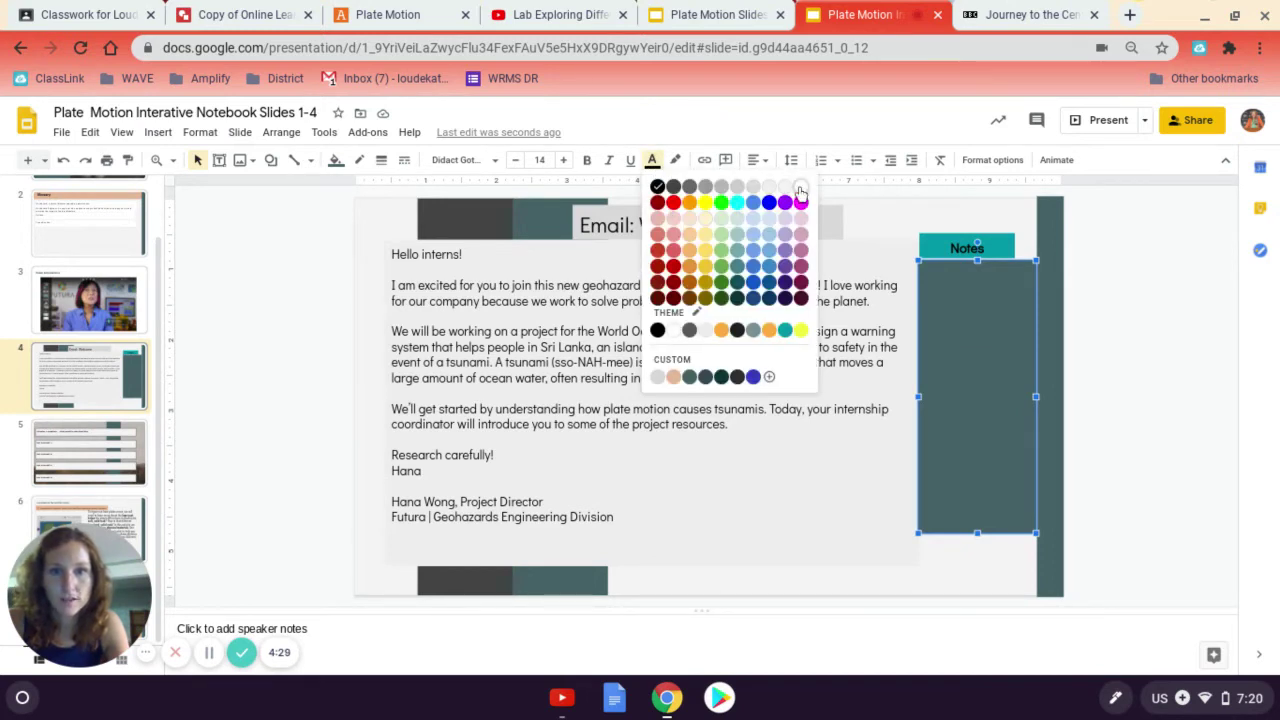
click(804, 194)
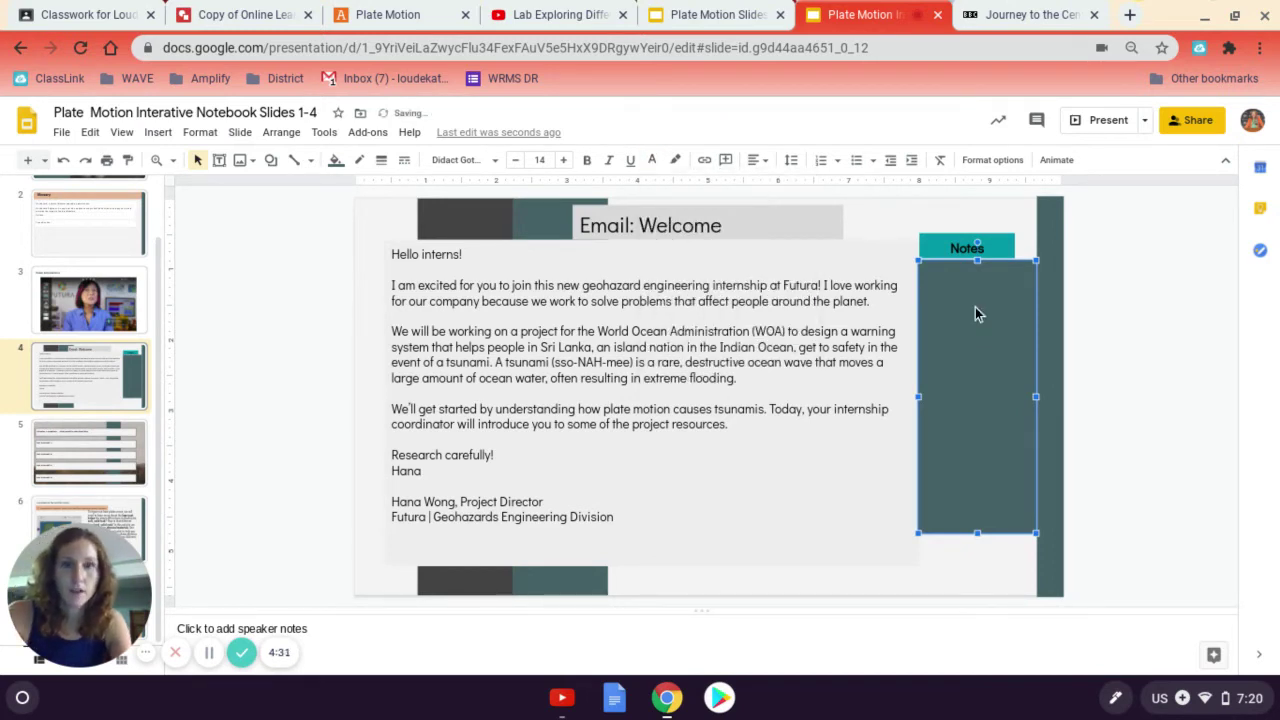
Enter "How geologic events are creaed by plate motion?" in the Notes box of the Email: Welcome slide, followed by a blank line.
click(975, 305)
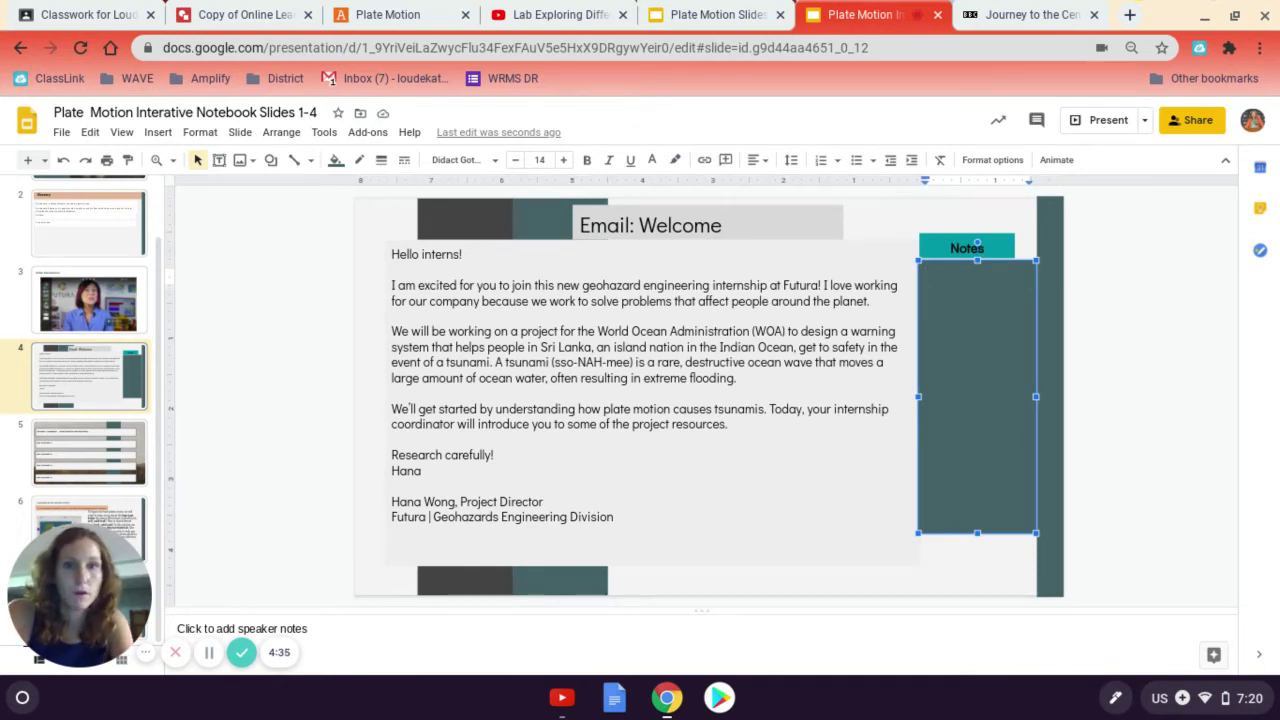
text(How)
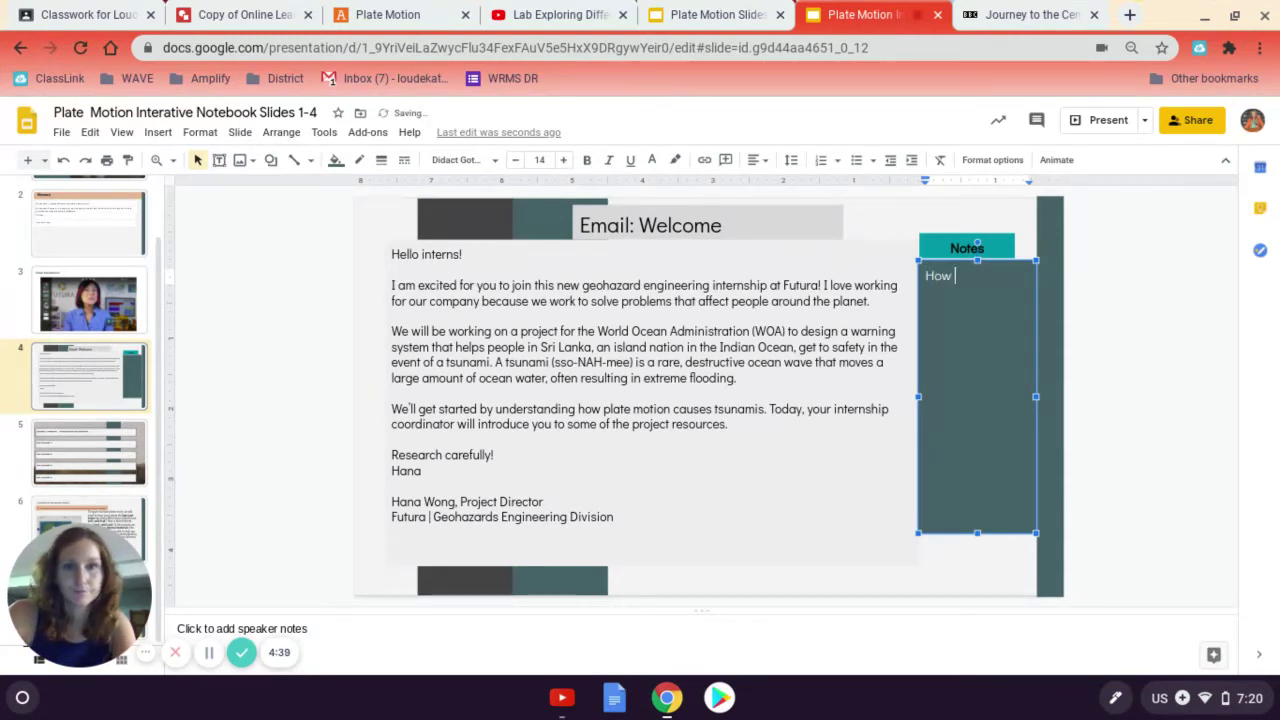
text( geologi)
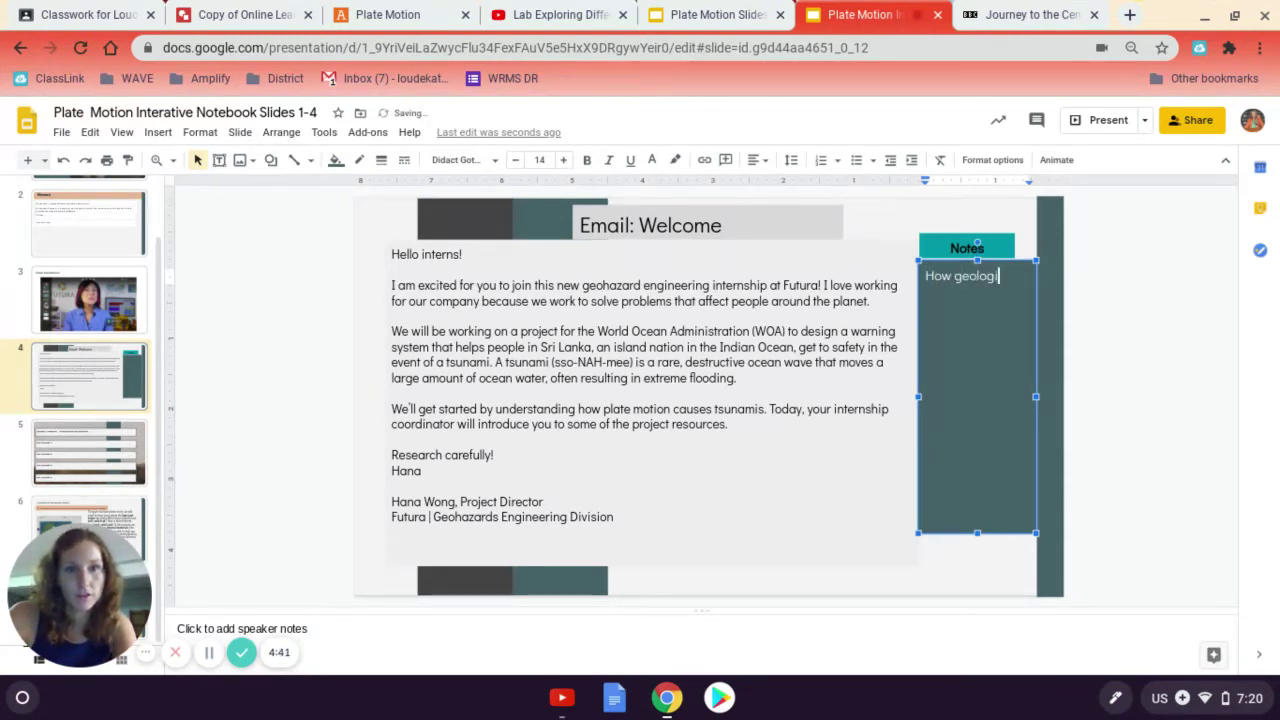
text(c events are)
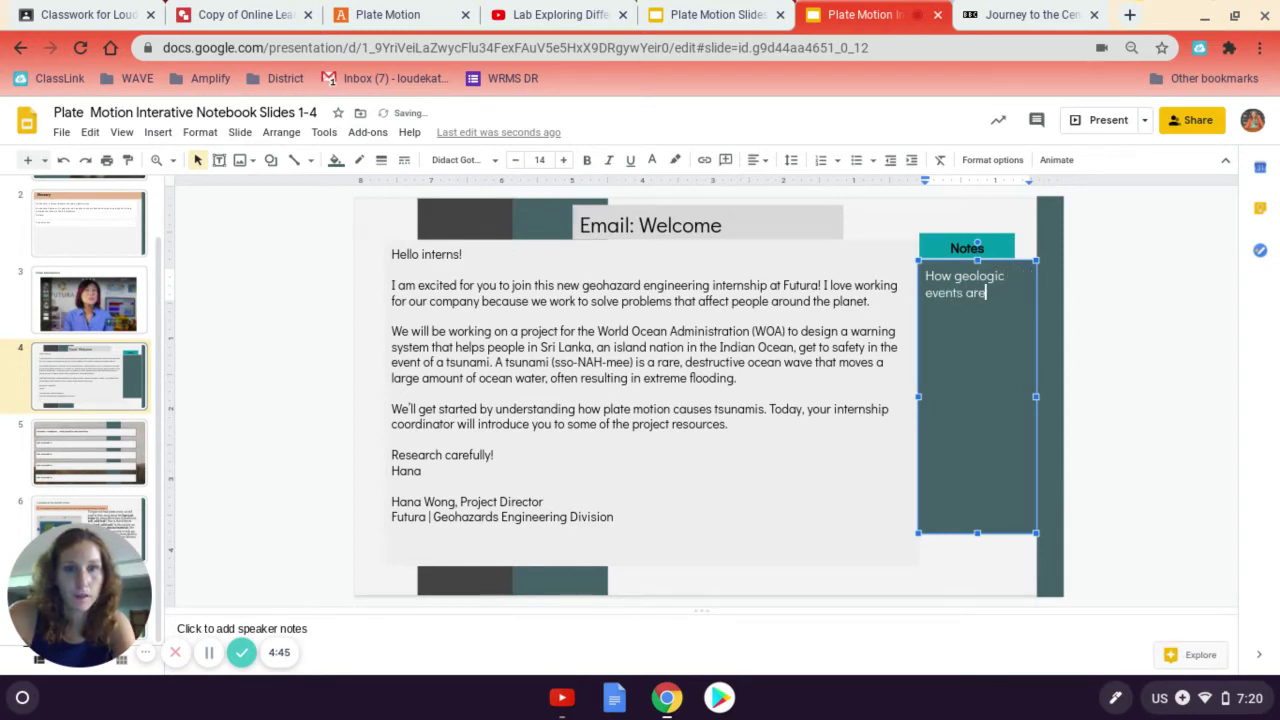
text( creaed by plate motion)
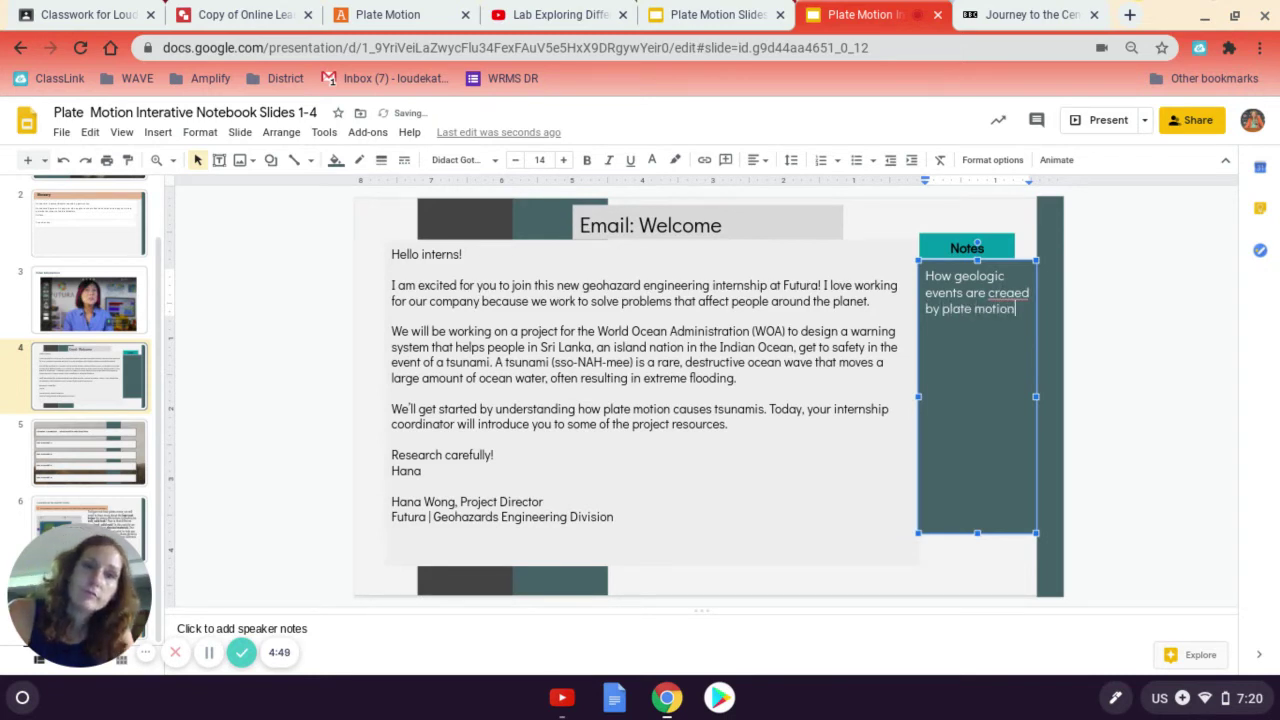
text(?)
key(Return)
key(Return)
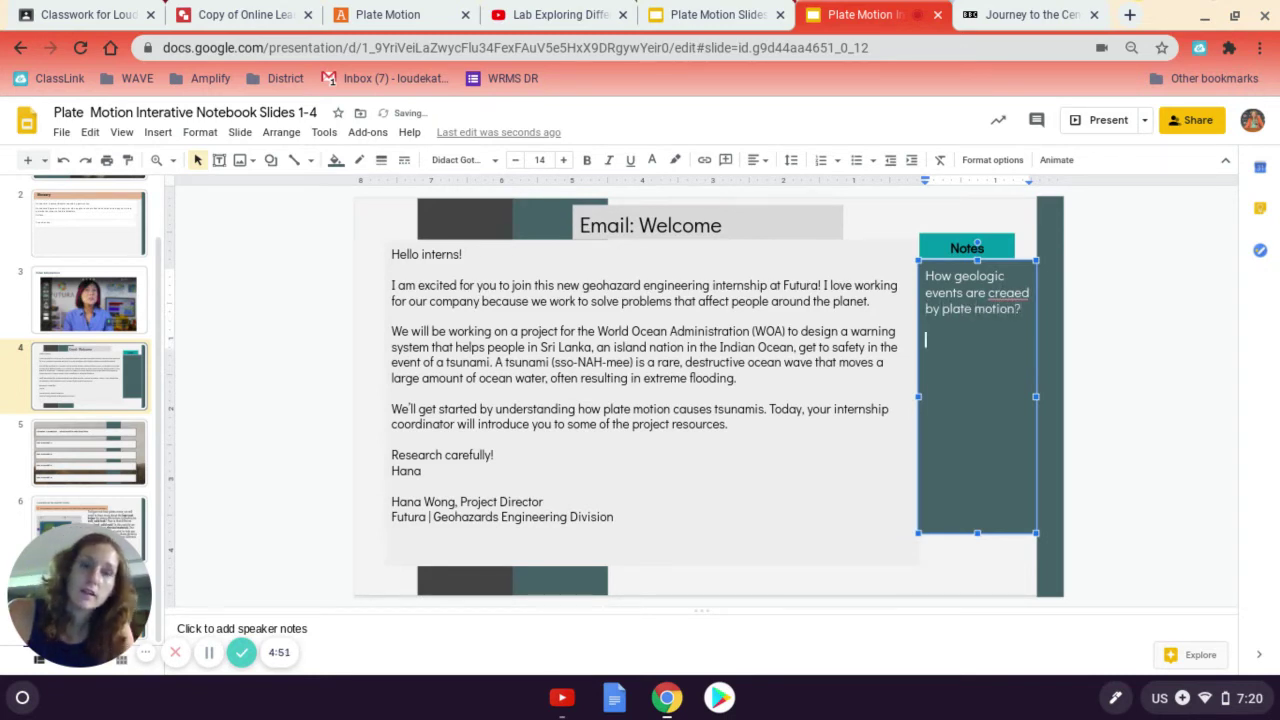
Add the note "Understand how tsunami form?" below the first question in the Notes box.
text(Understand how su)
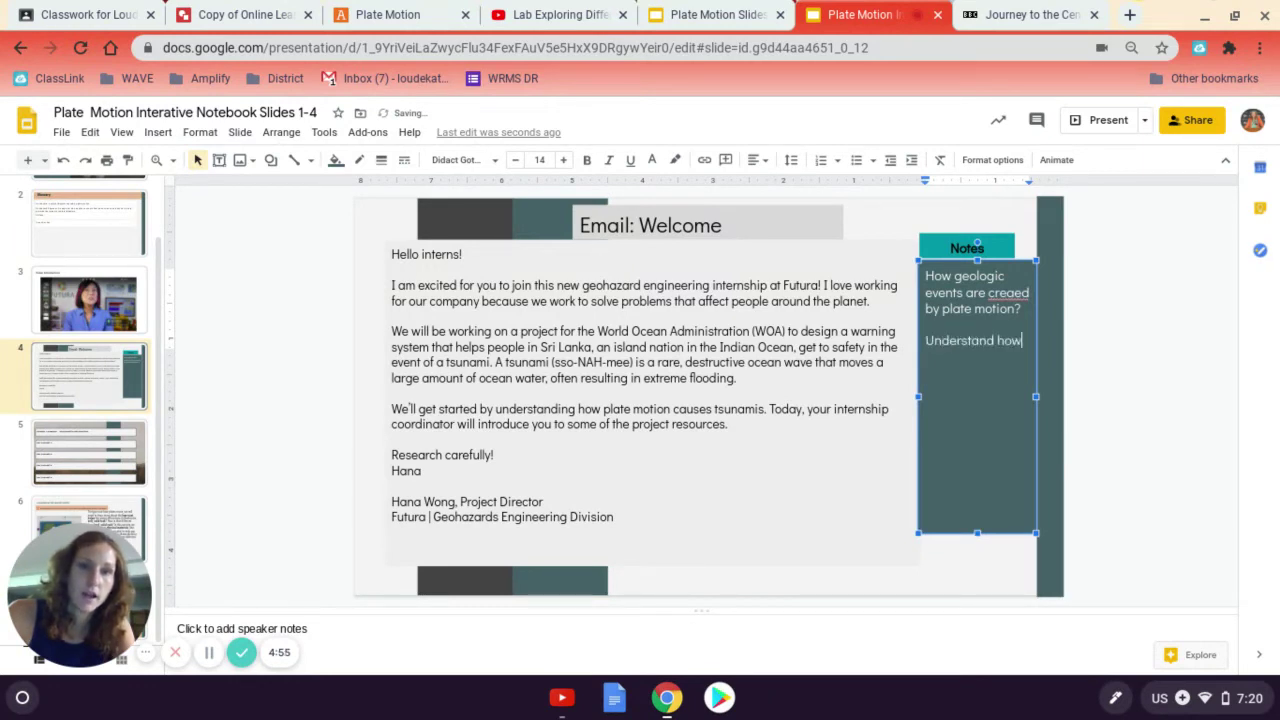
key(BackSpace)
key(BackSpace)
text(tsunami form?)
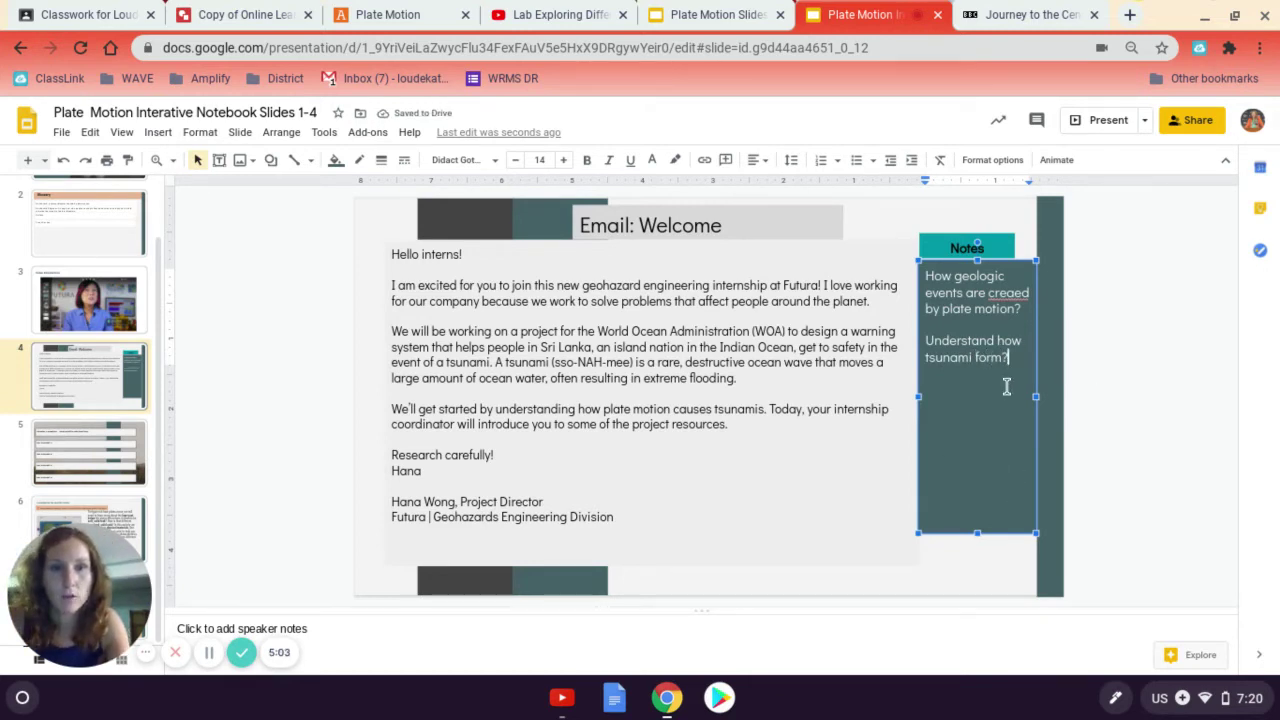
click(860, 467)
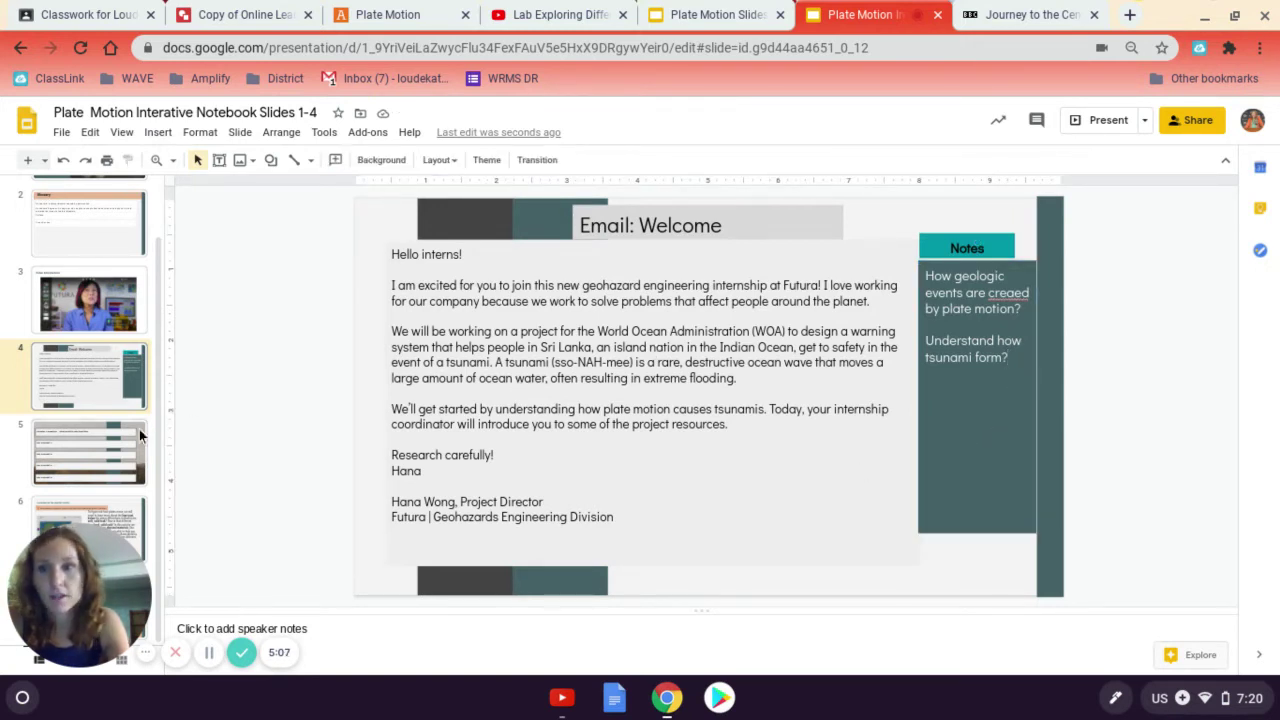
Review the Chapter 1 Question slide and the Considering the Mantle Activity slide, showing the mantle slide full screen.
click(97, 437)
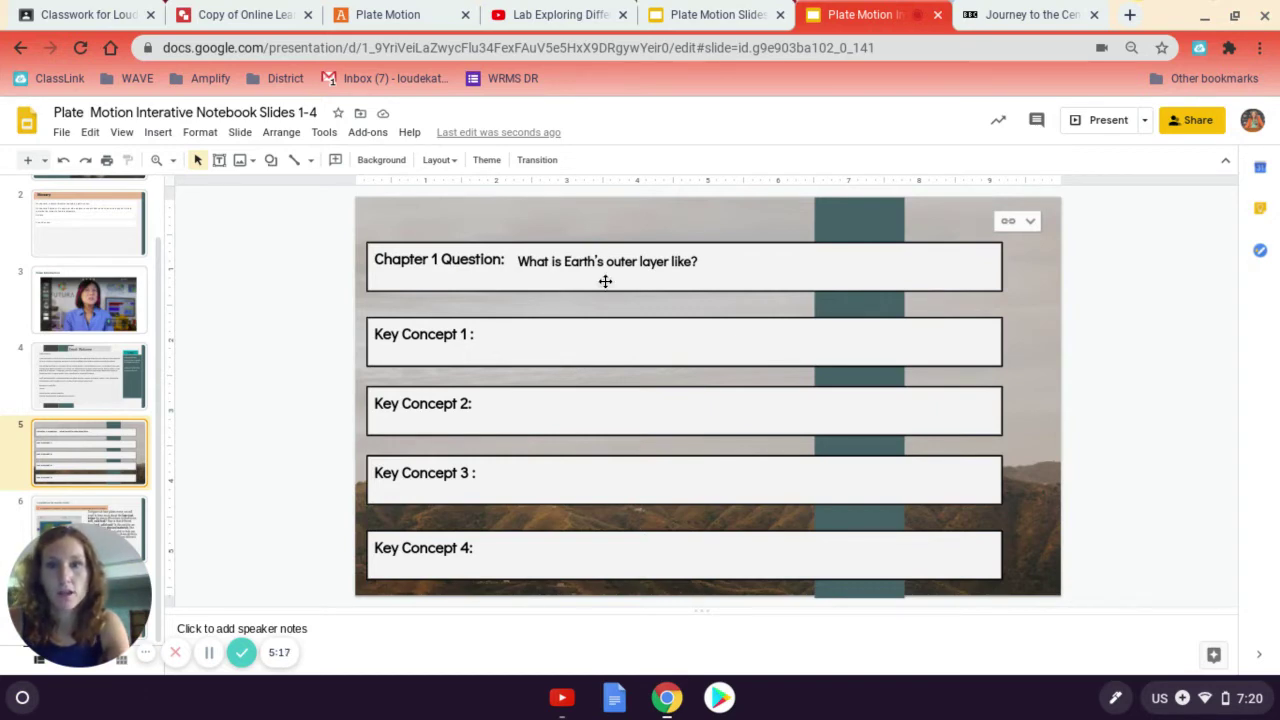
key(Down)
key(Up)
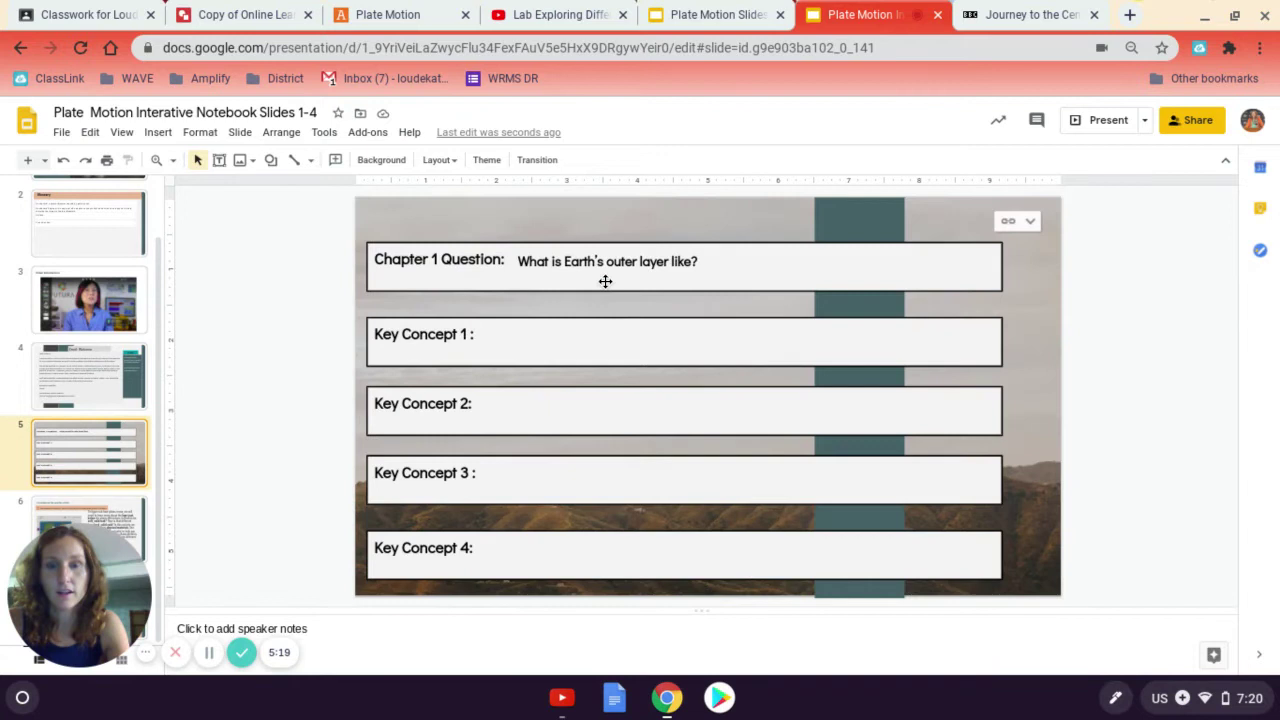
click(120, 520)
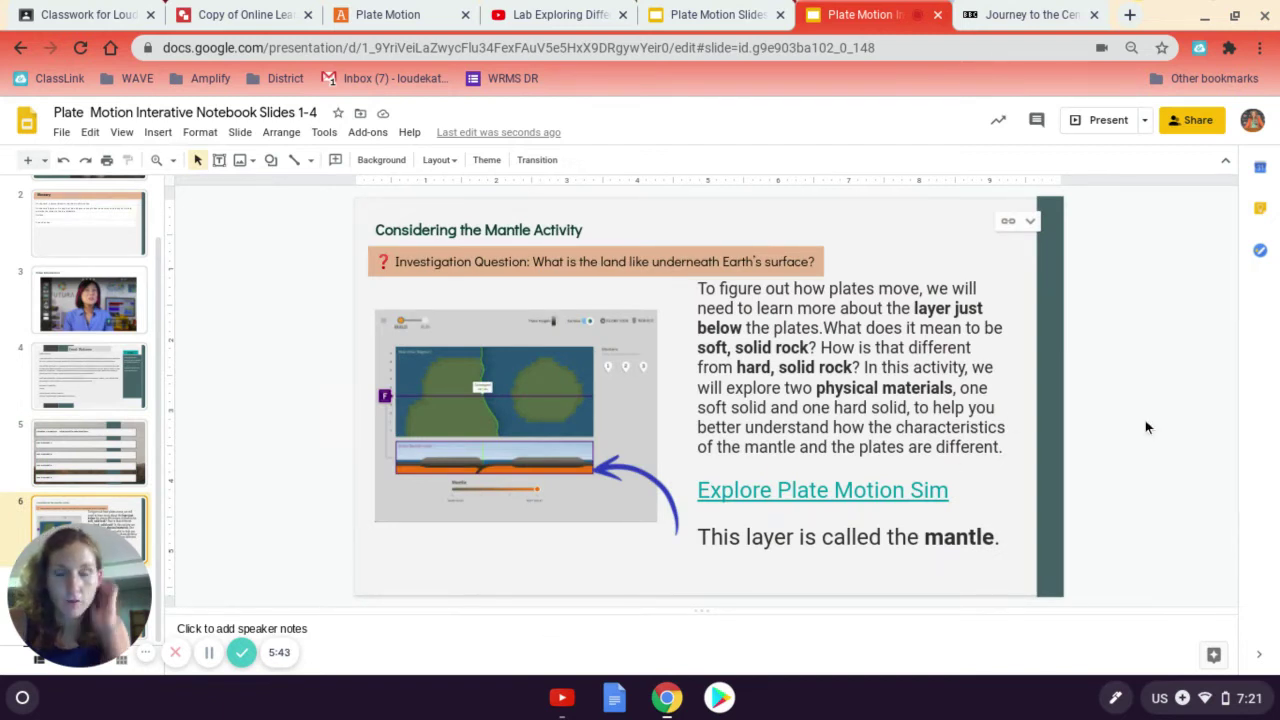
key(Up)
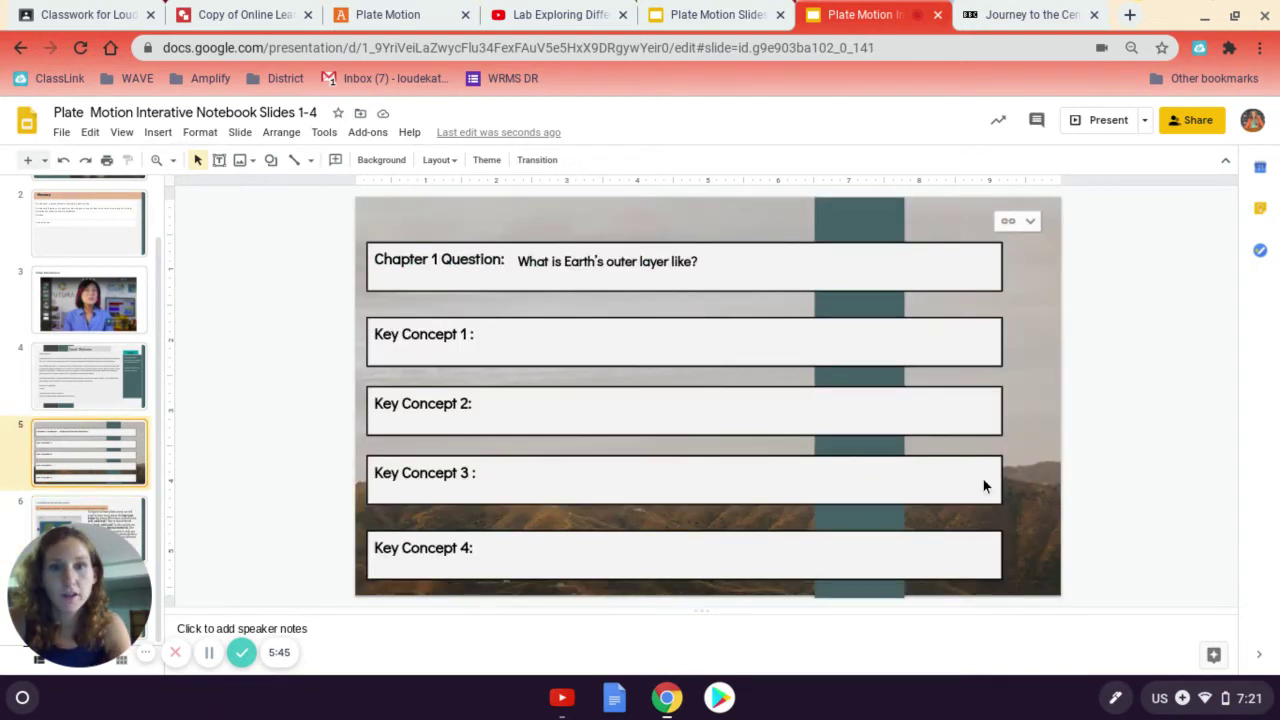
key(Down)
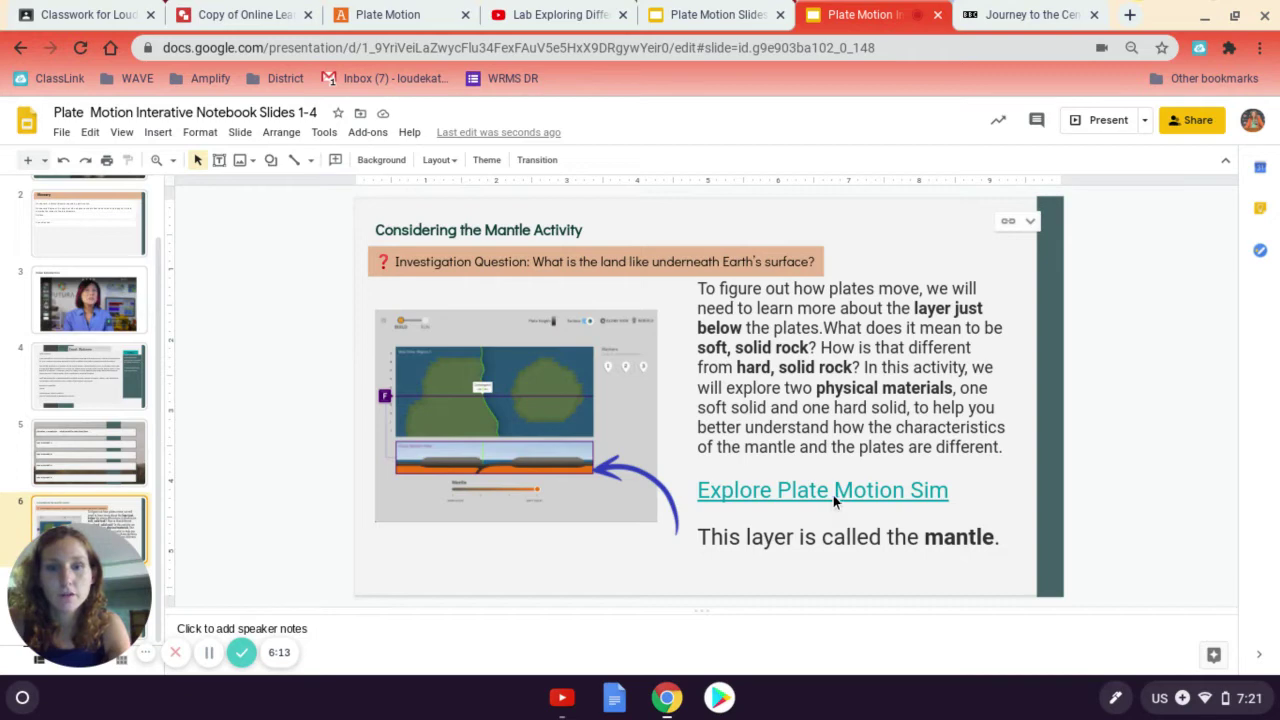
click(1093, 131)
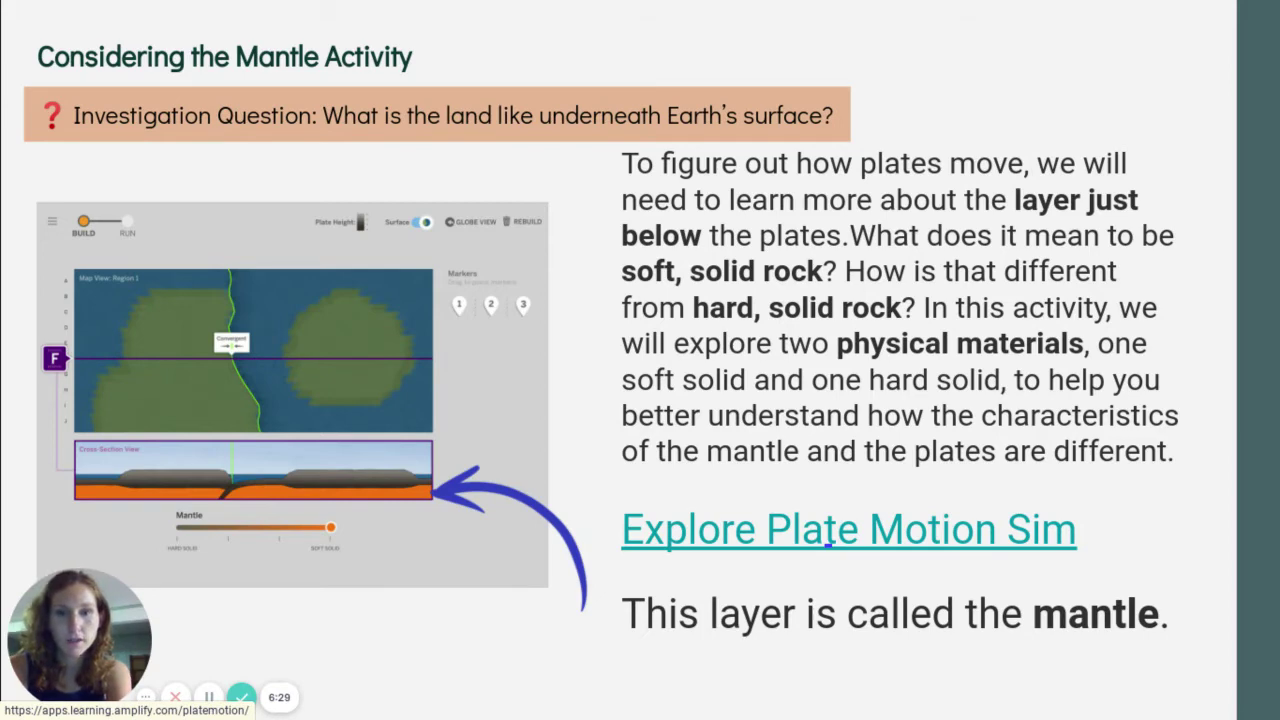
key(Escape)
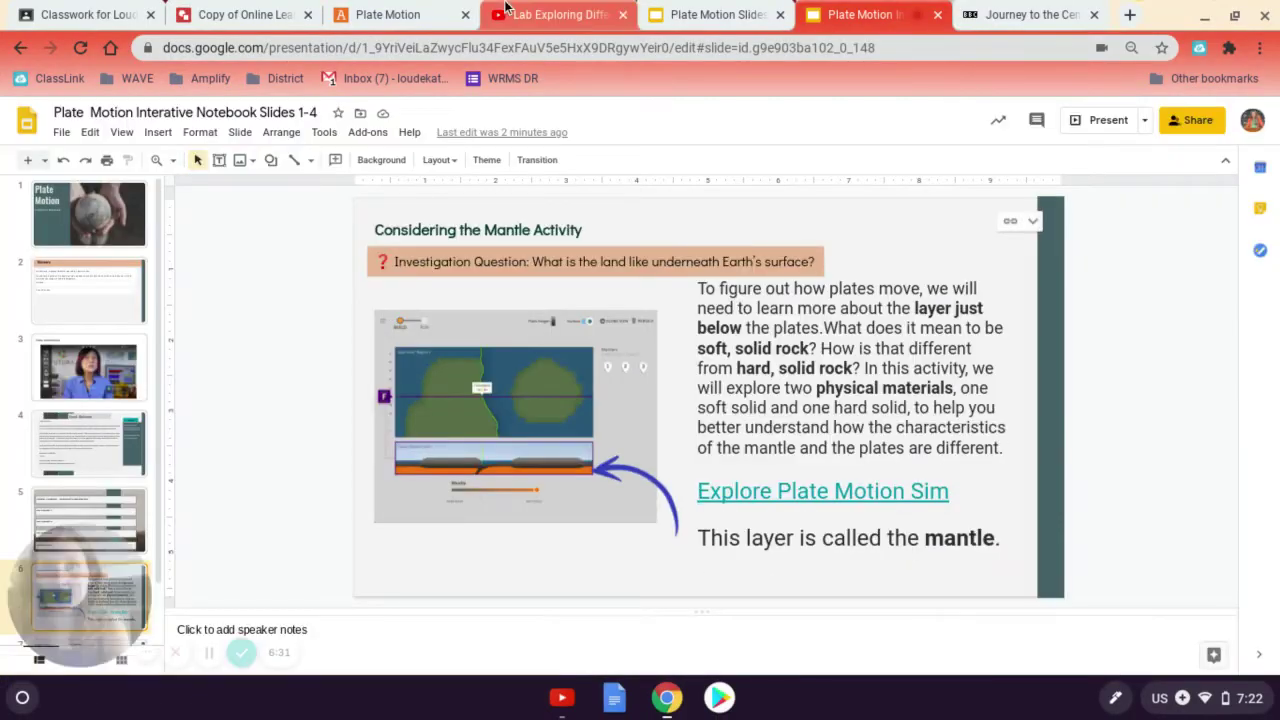
Switch to the Plate Motion simulation, run region 1 with the soft solid mantle, and reset the time.
click(430, 14)
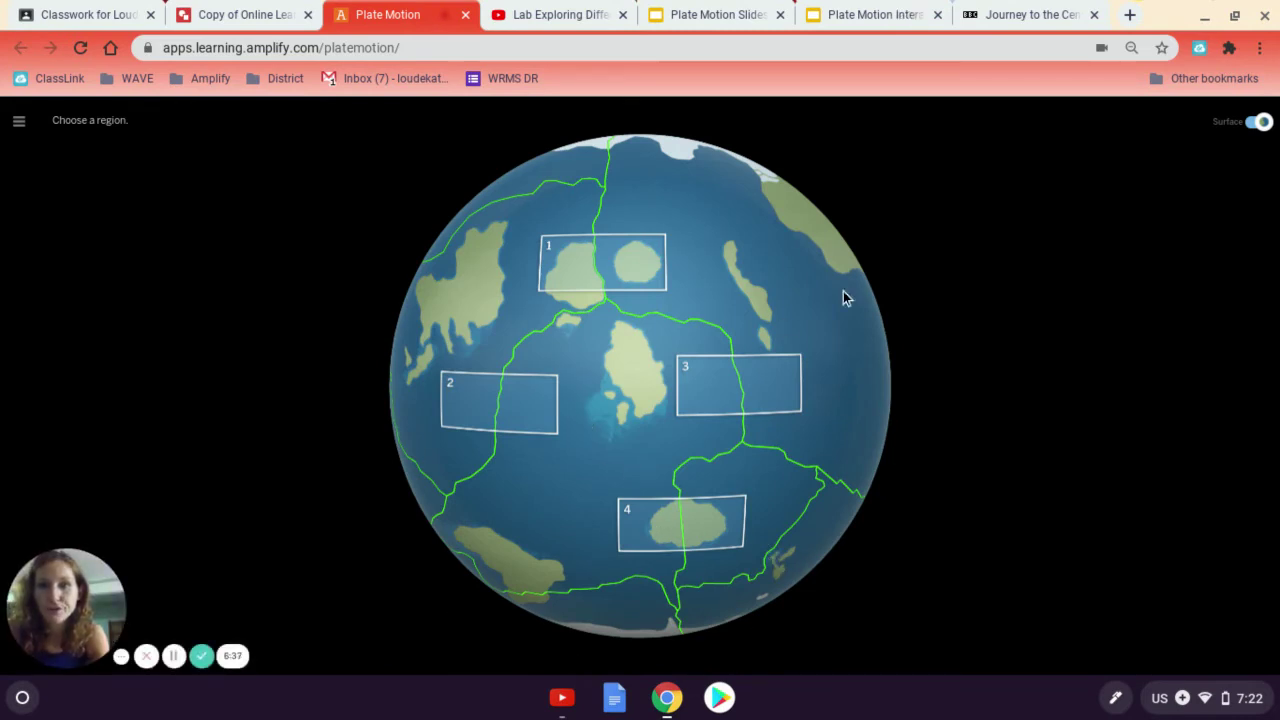
click(586, 273)
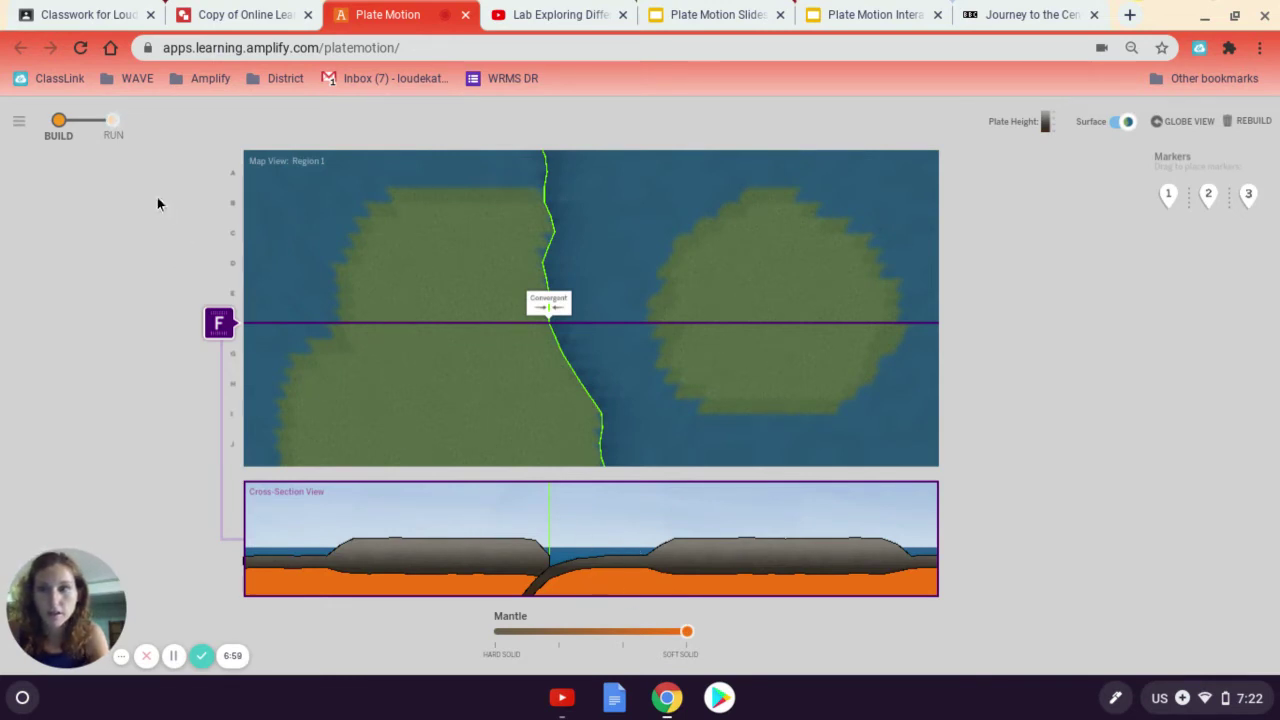
click(114, 128)
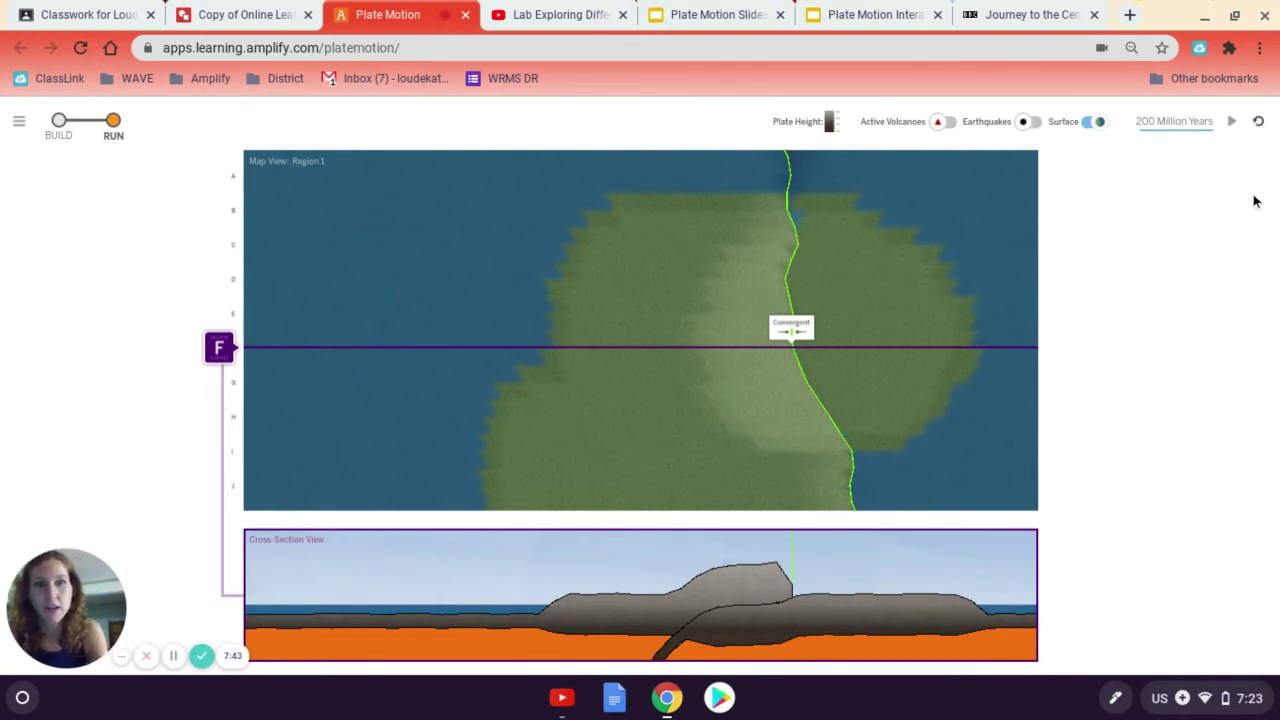
click(1258, 122)
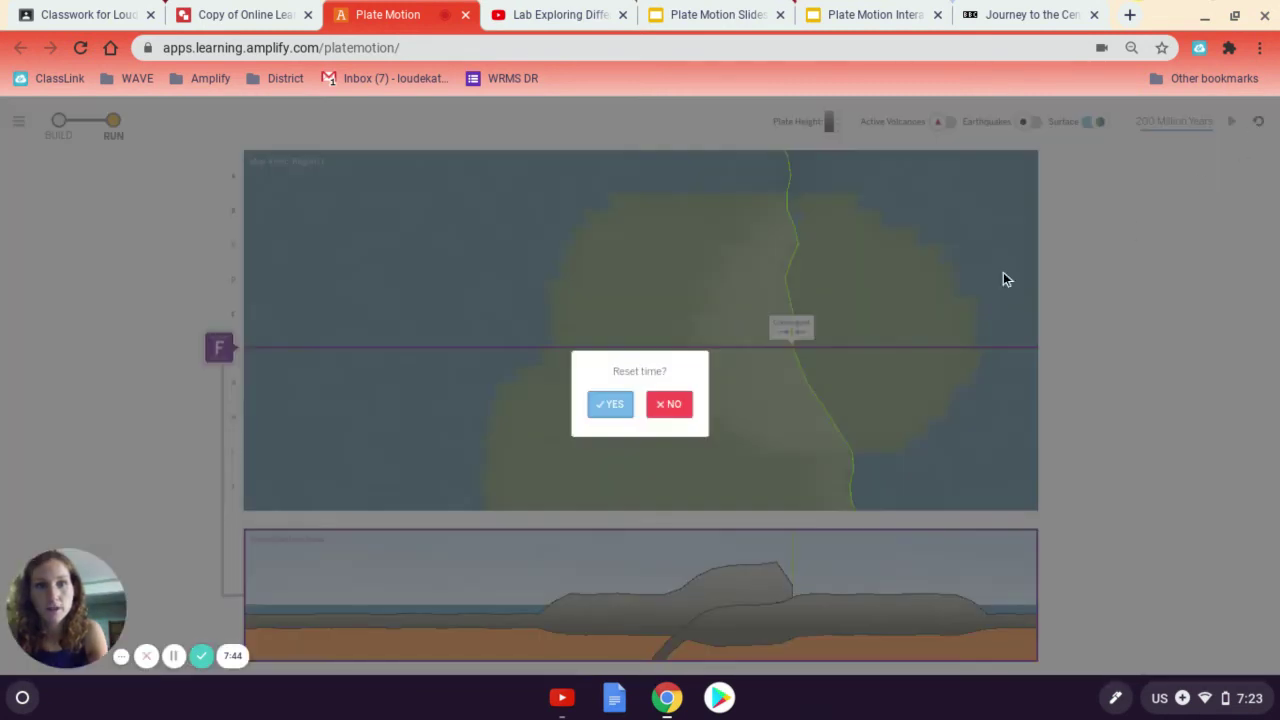
click(606, 404)
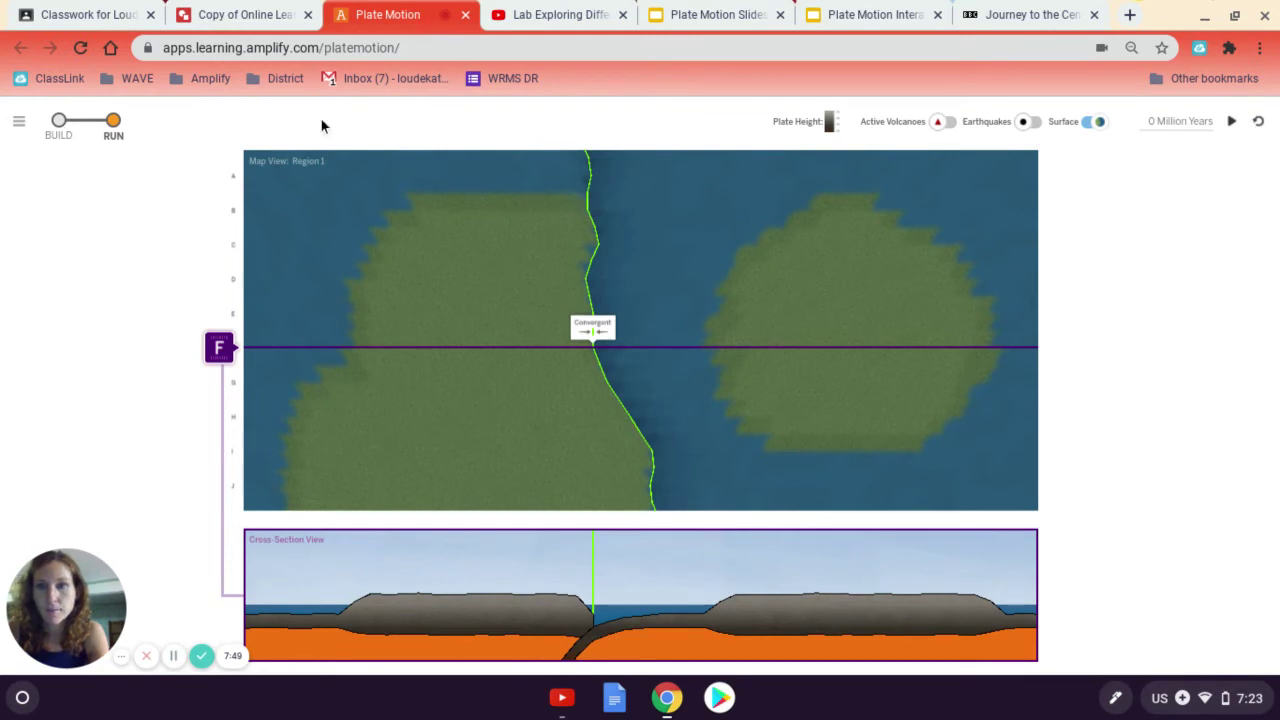
Return the simulation to build mode, set the mantle to hard solid, and run region 1.
click(62, 136)
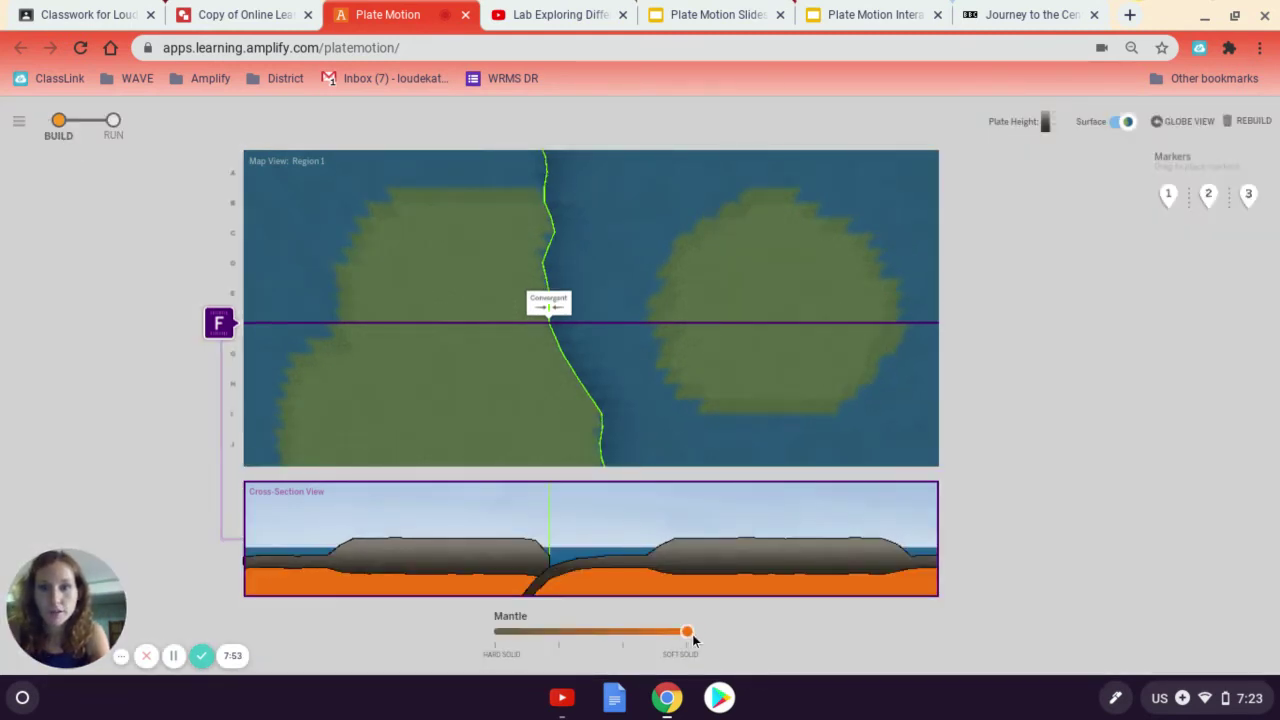
drag(691, 635, 508, 641)
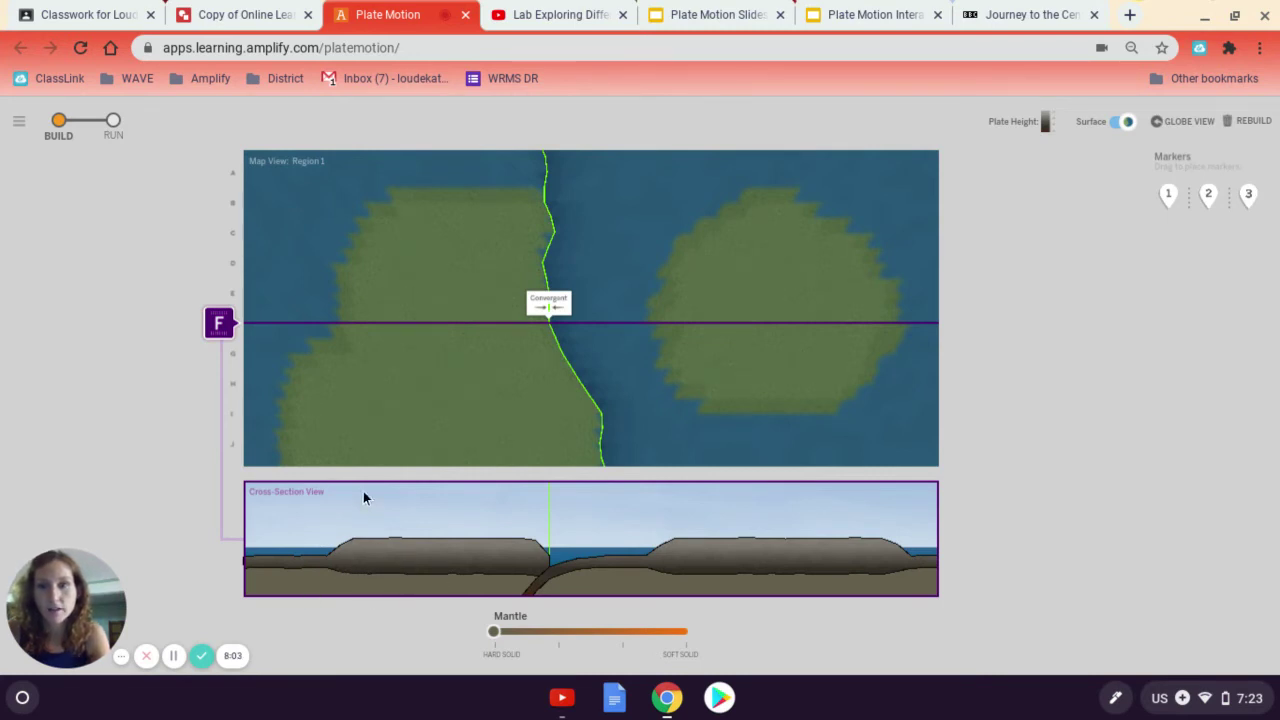
click(112, 121)
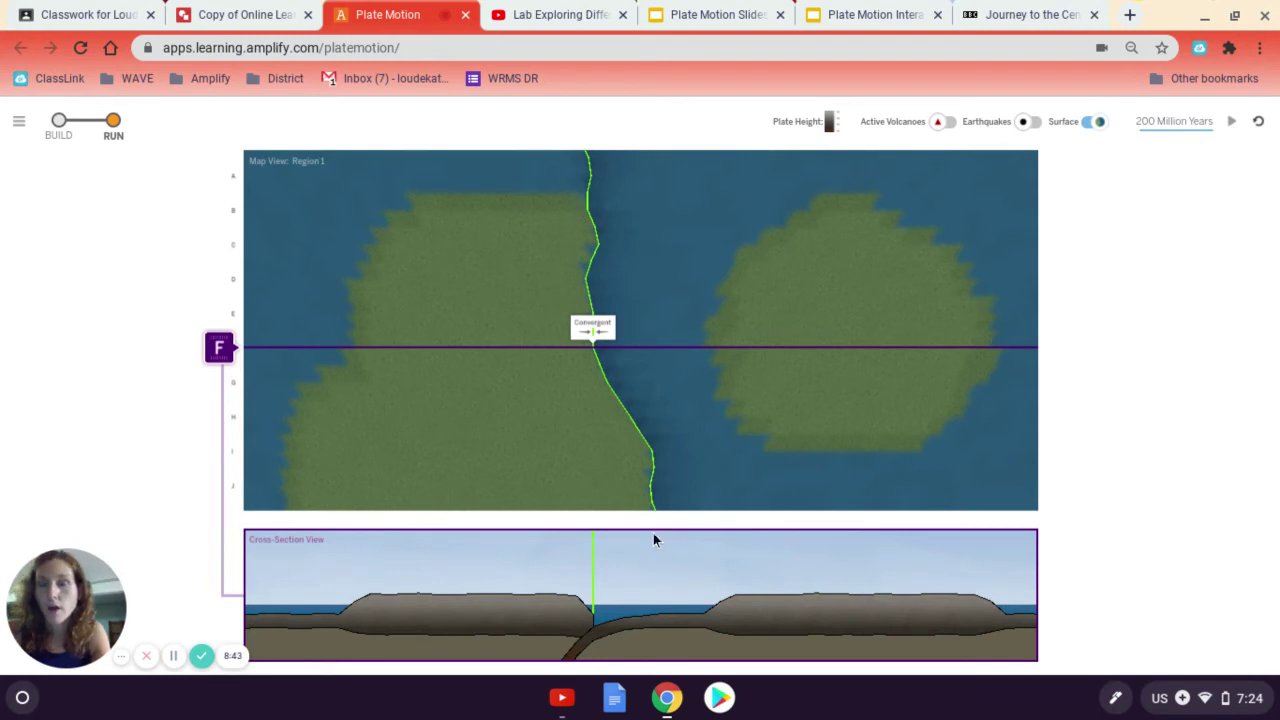
Review the Mantle Setting observations slide in Plate Motion Slides 5-7 and the rock material lab video on YouTube.
click(710, 13)
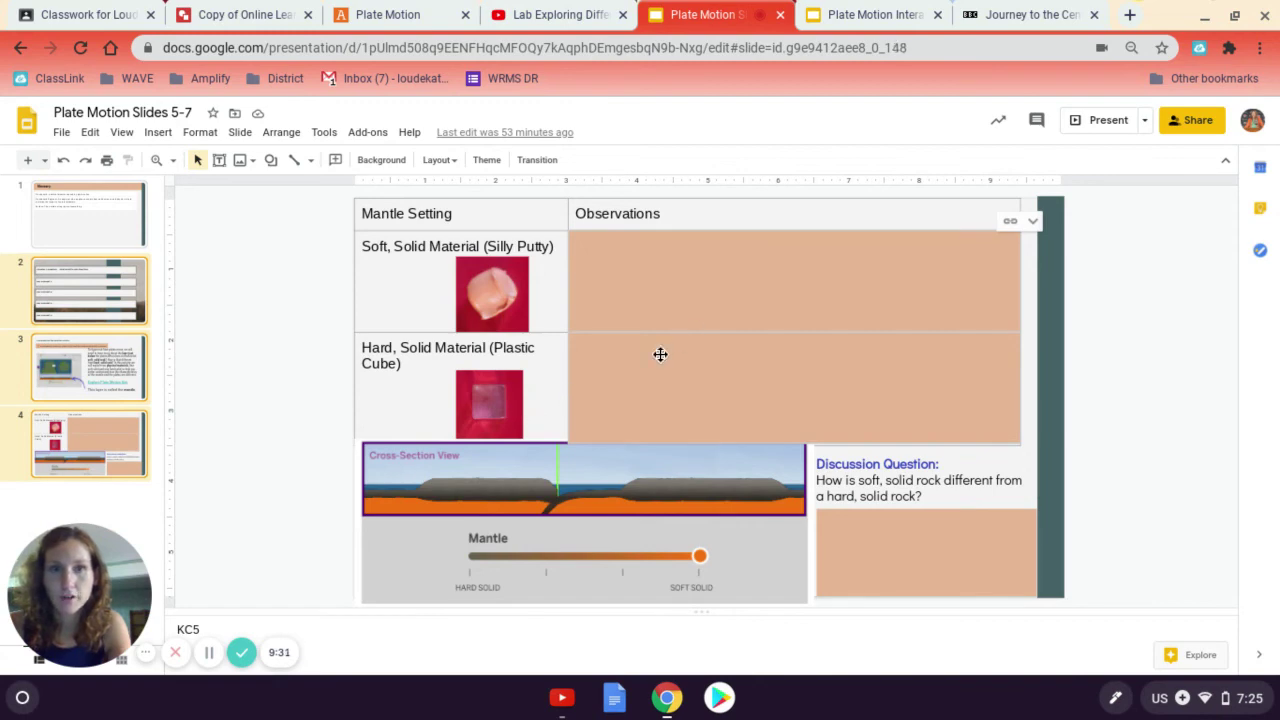
key(Up)
key(Down)
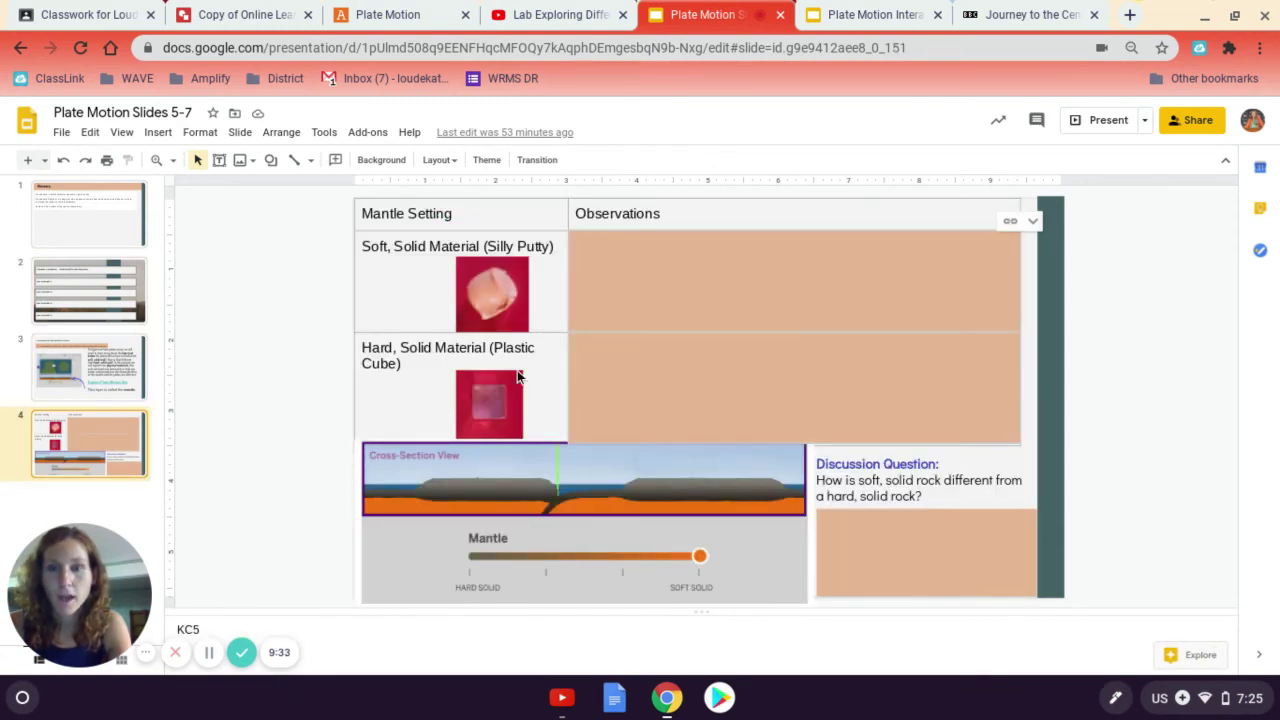
click(560, 14)
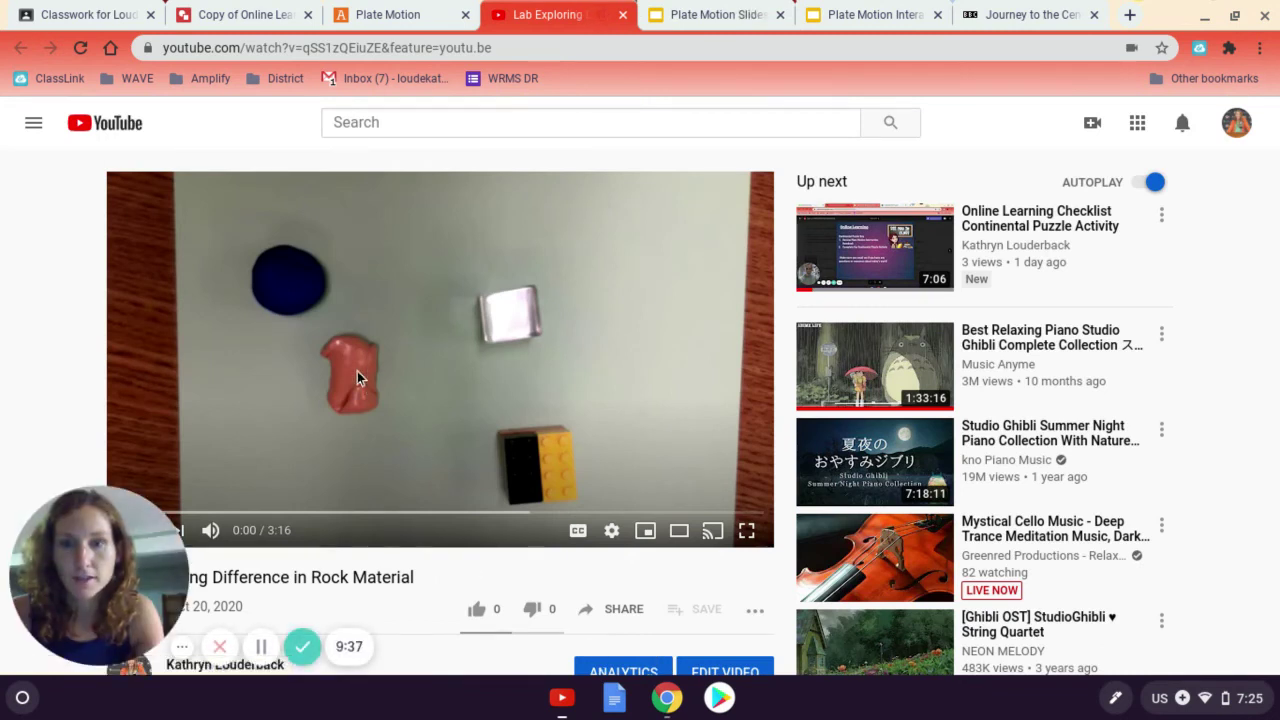
scroll(515, 304, down, 1)
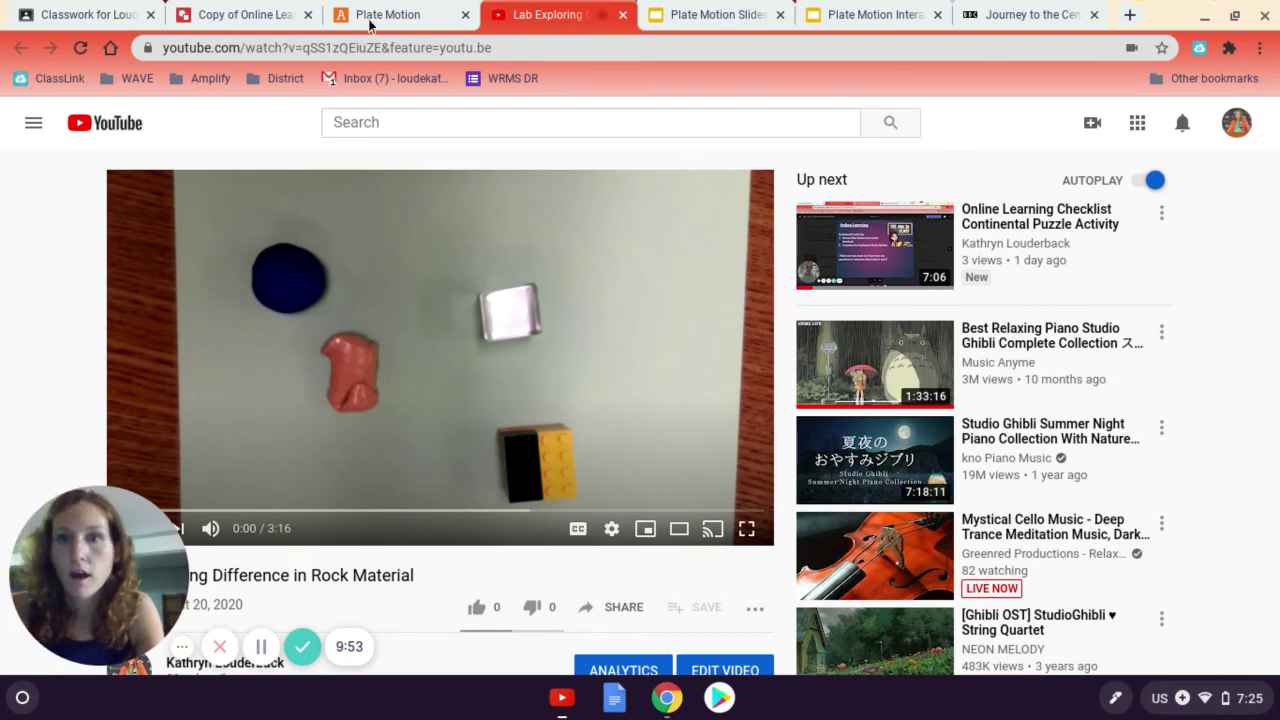
Consult the Online Learning checklist and examine the near-surface depth facts on the BBC Journey to the Centre of the Earth page.
click(265, 15)
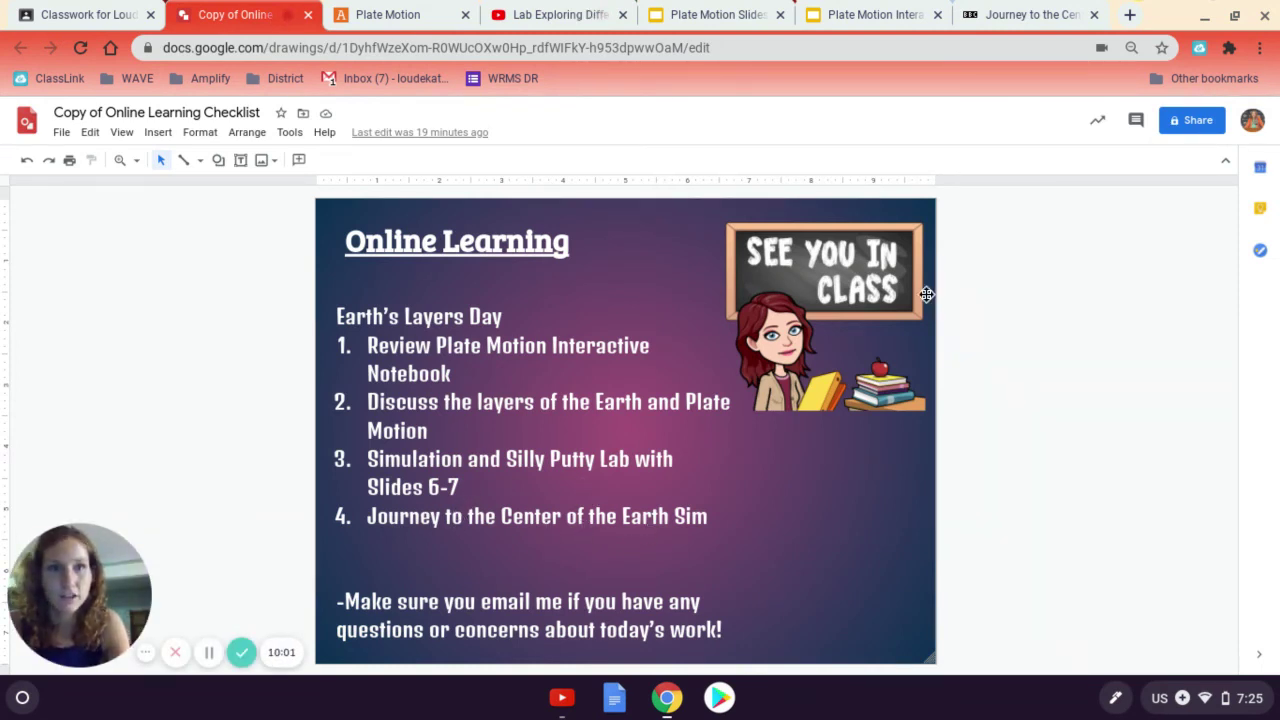
click(994, 12)
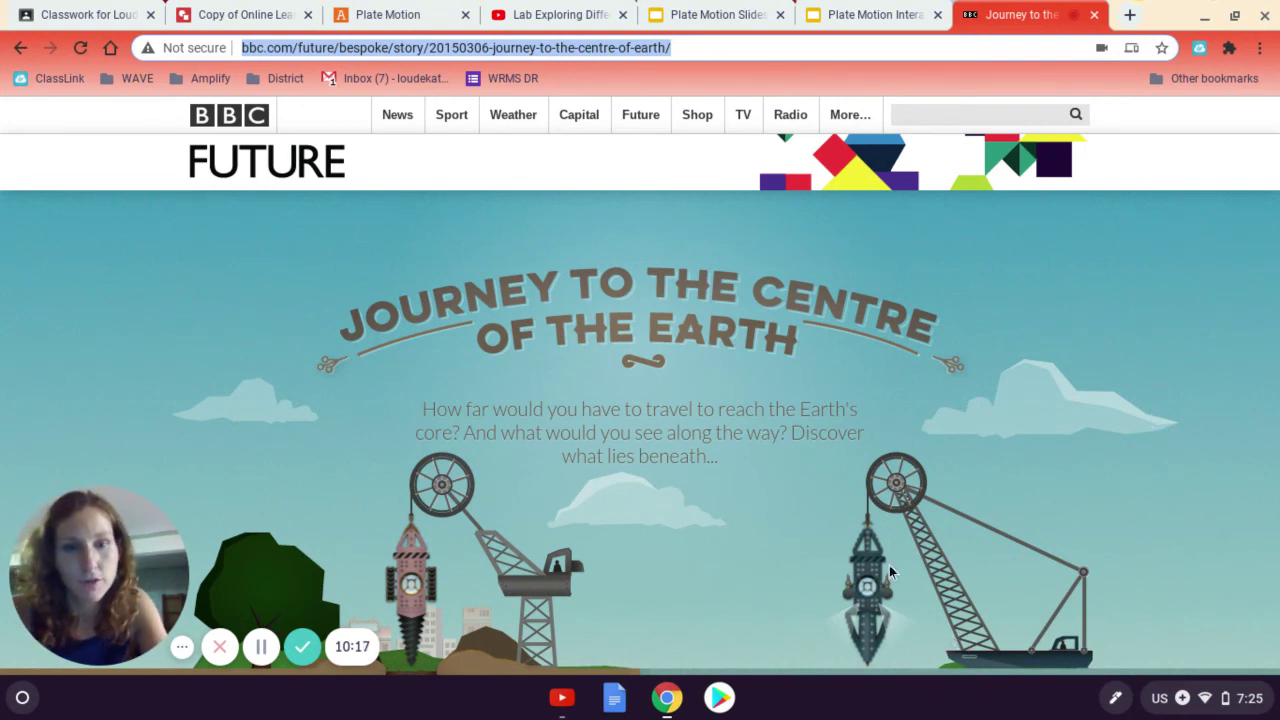
scroll(1026, 436, down, 3)
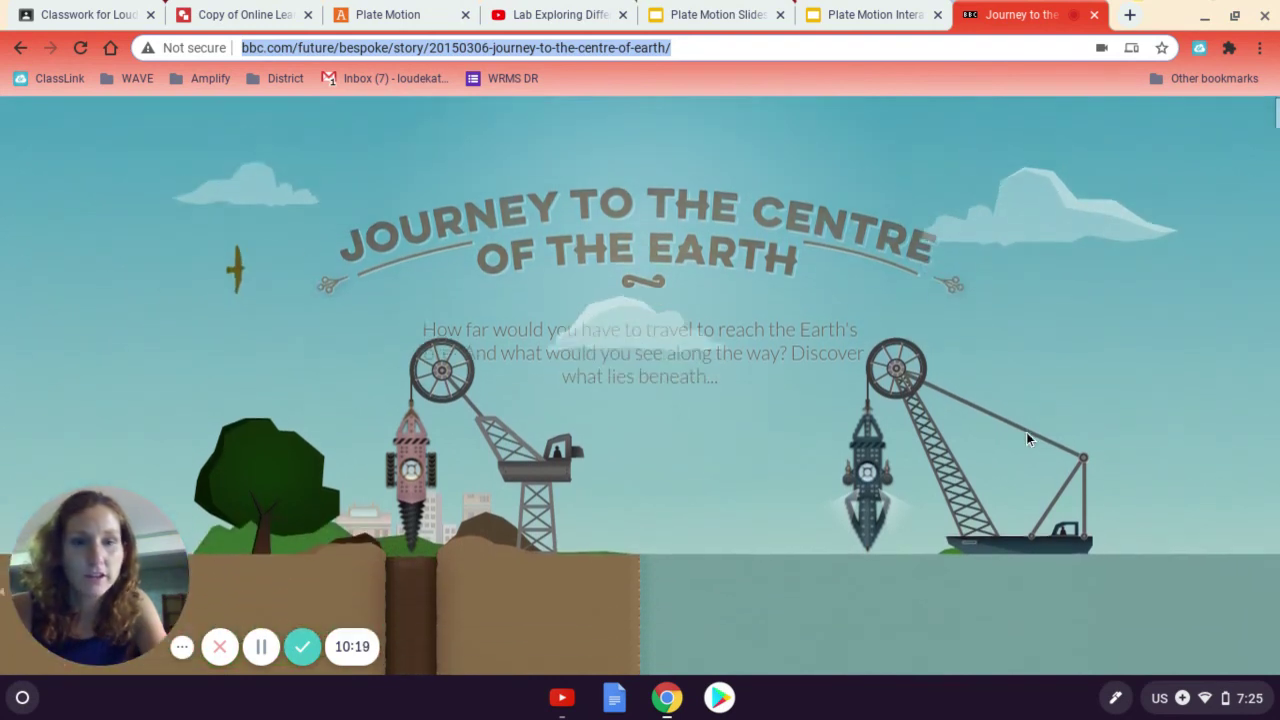
scroll(1026, 437, down, 5)
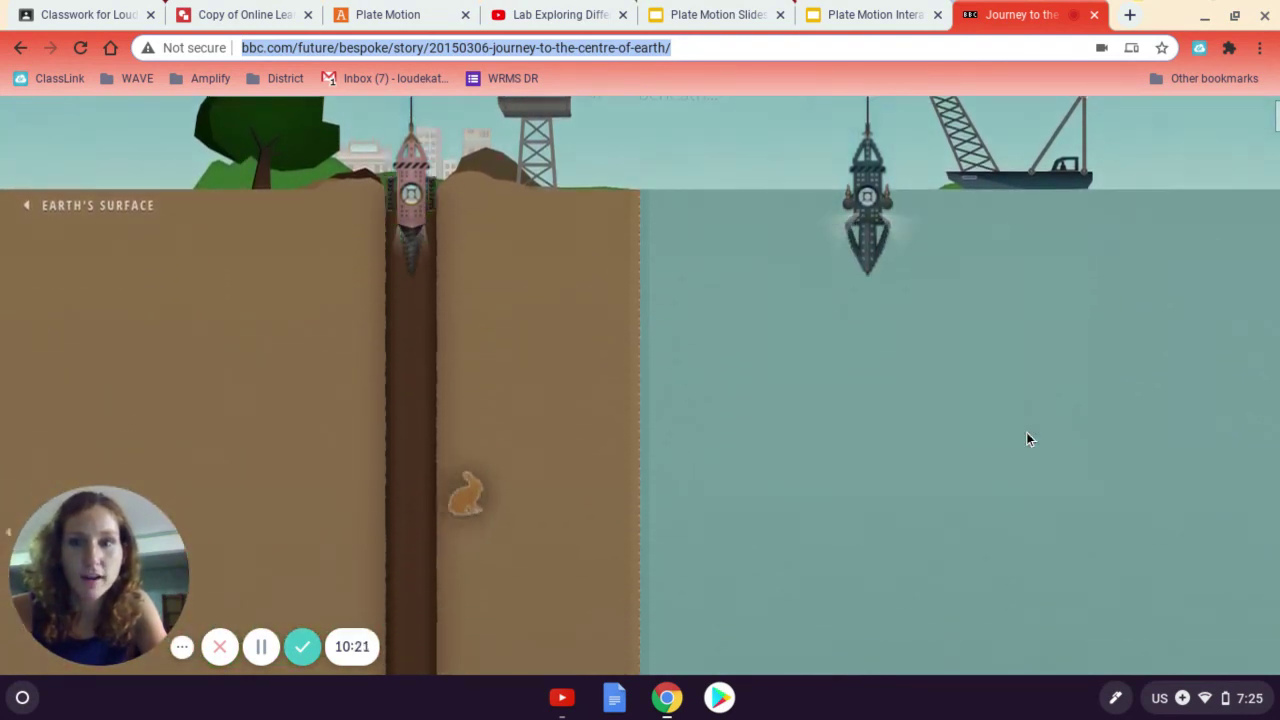
scroll(1026, 432, down, 2)
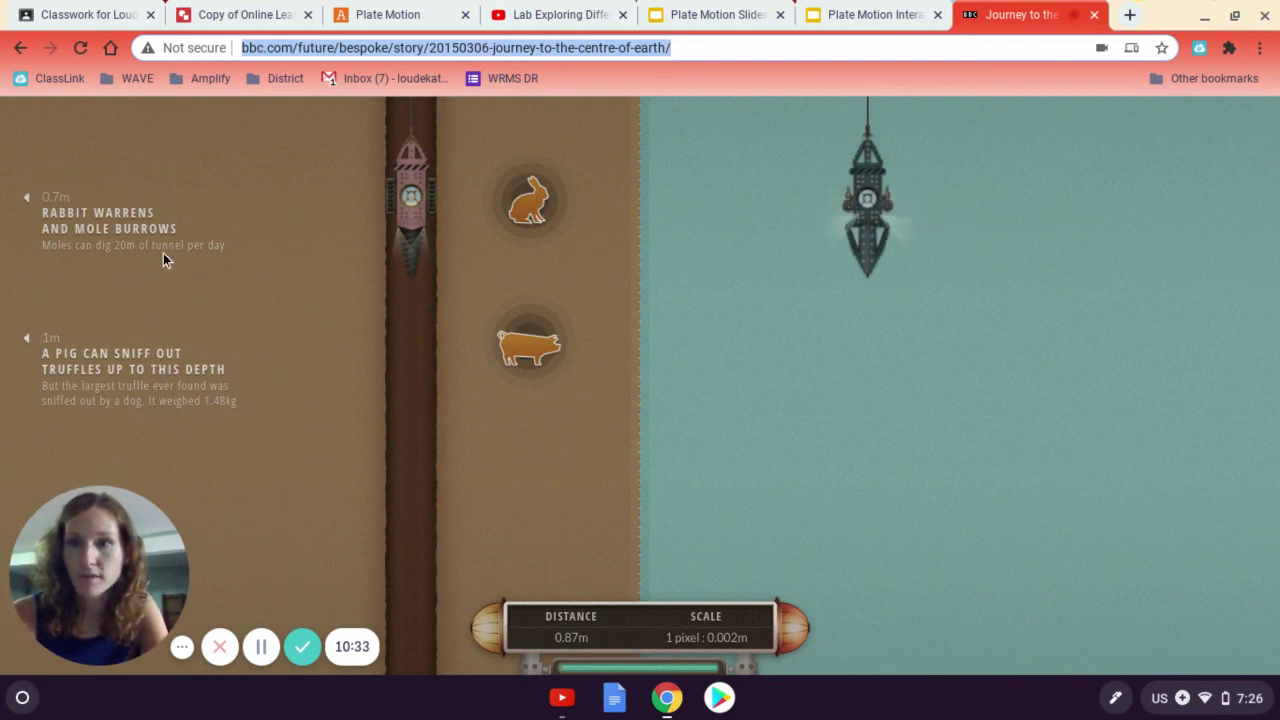
scroll(524, 467, down, 2)
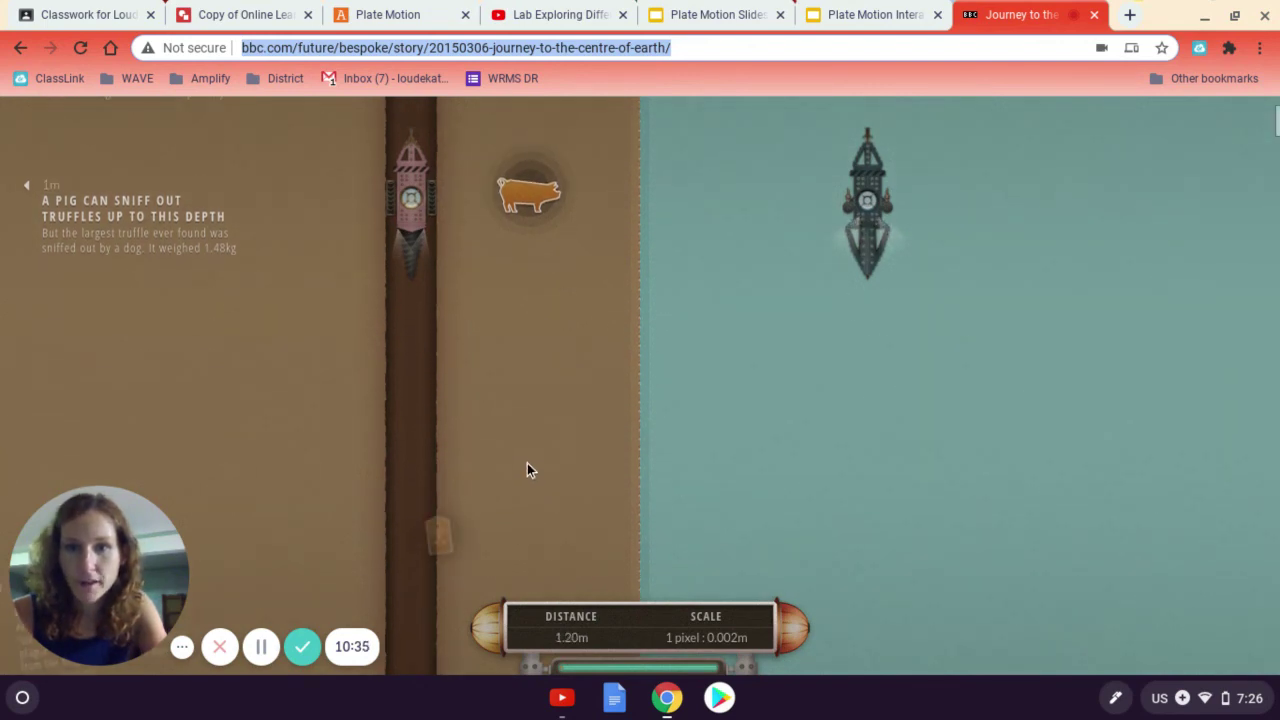
scroll(530, 460, down, 4)
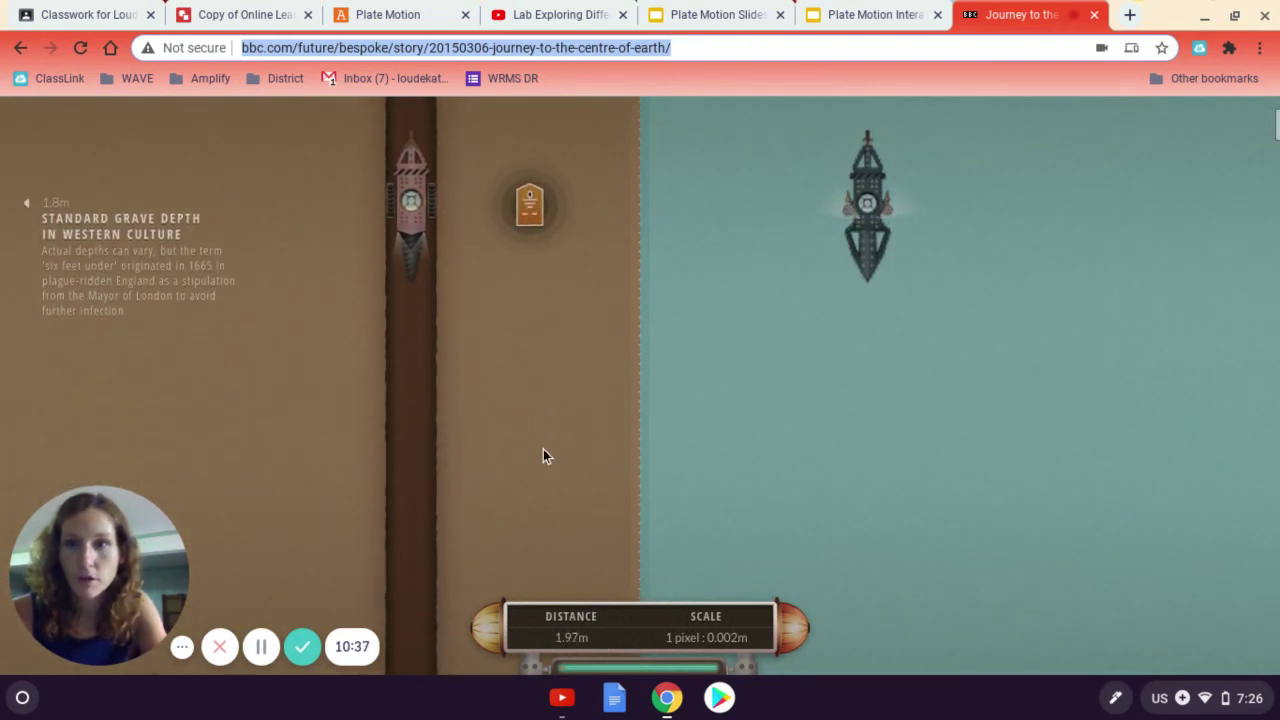
scroll(543, 456, down, 1)
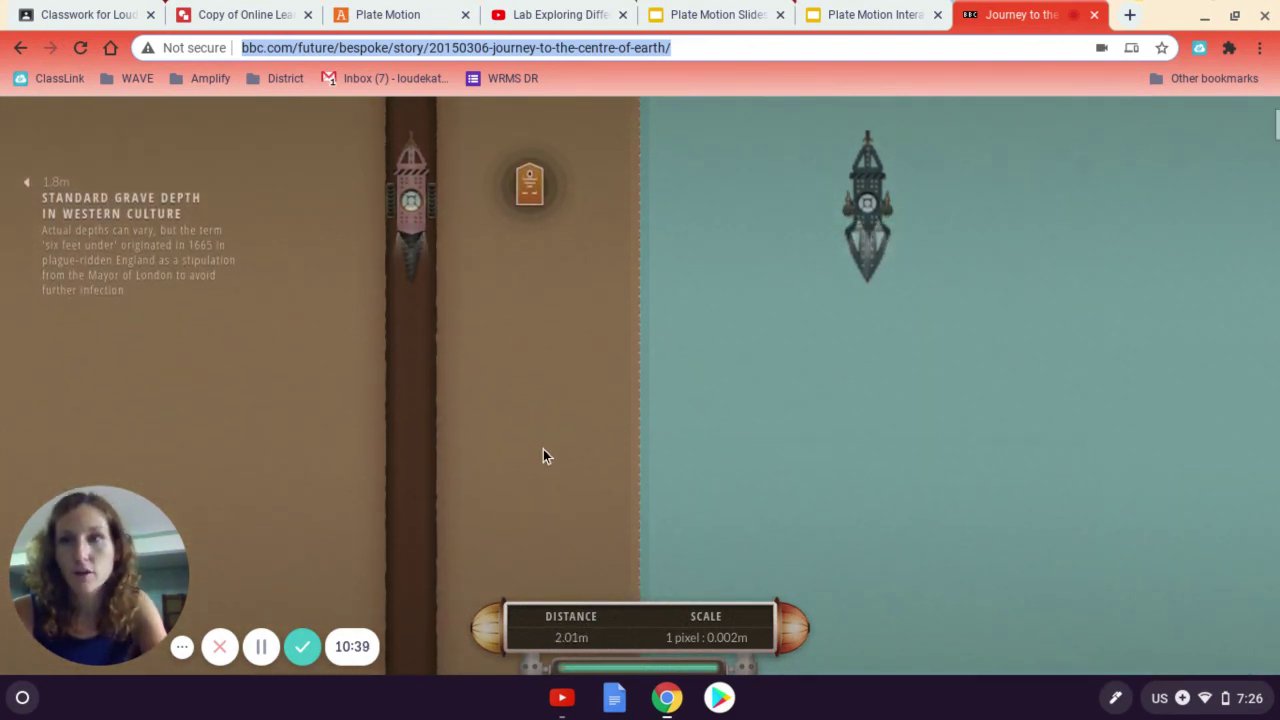
scroll(543, 456, down, 2)
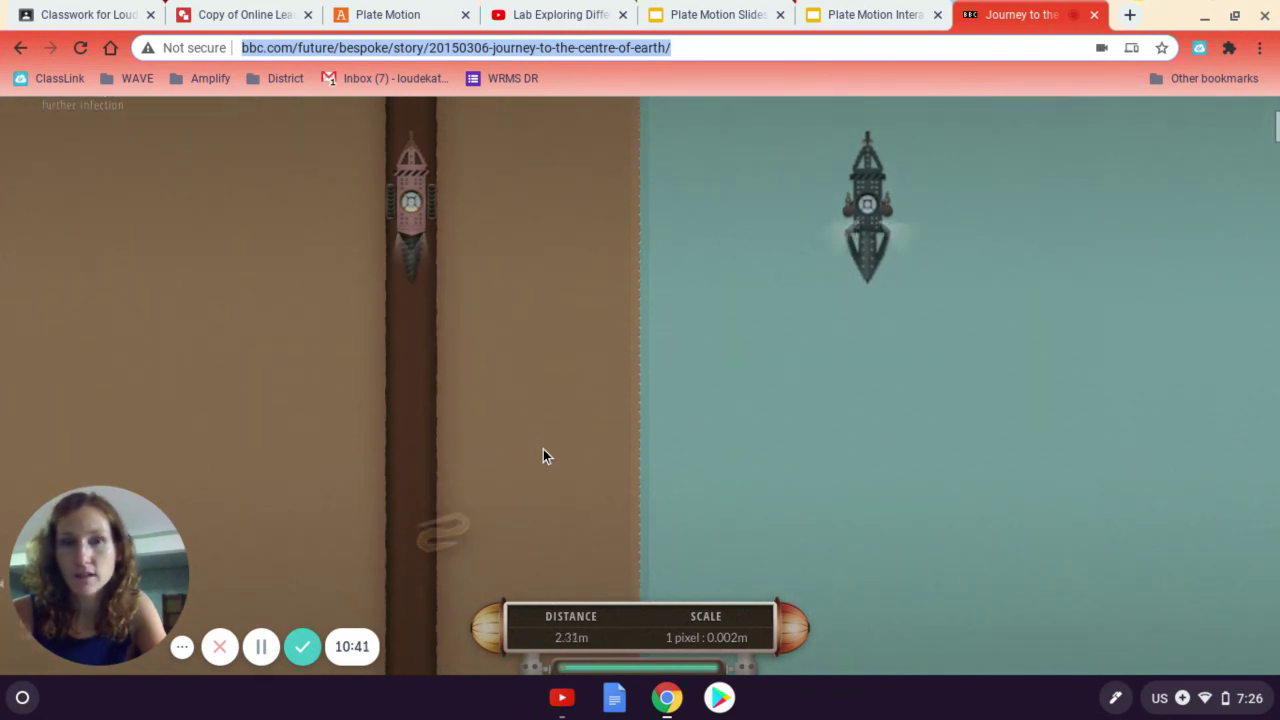
Follow the land and ocean descent to the facts just past 100 m deep, and return to the Online Learning checklist.
scroll(543, 456, down, 15)
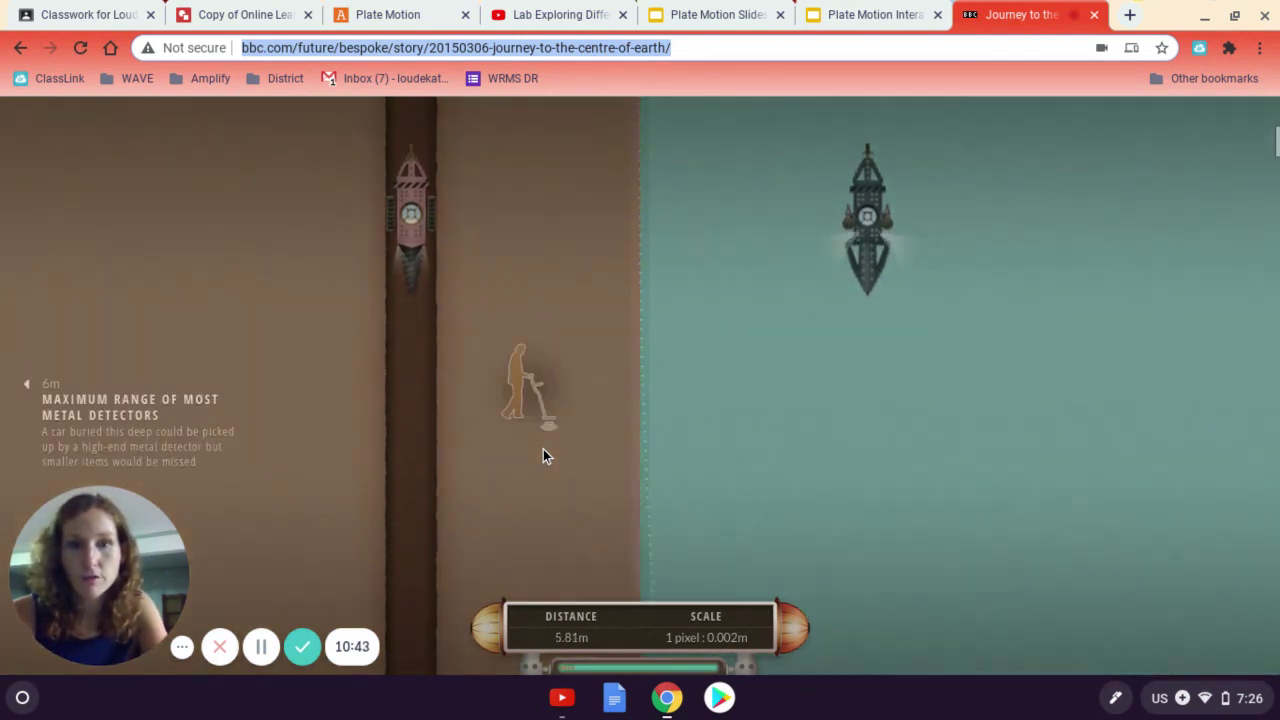
scroll(543, 449, down, 16)
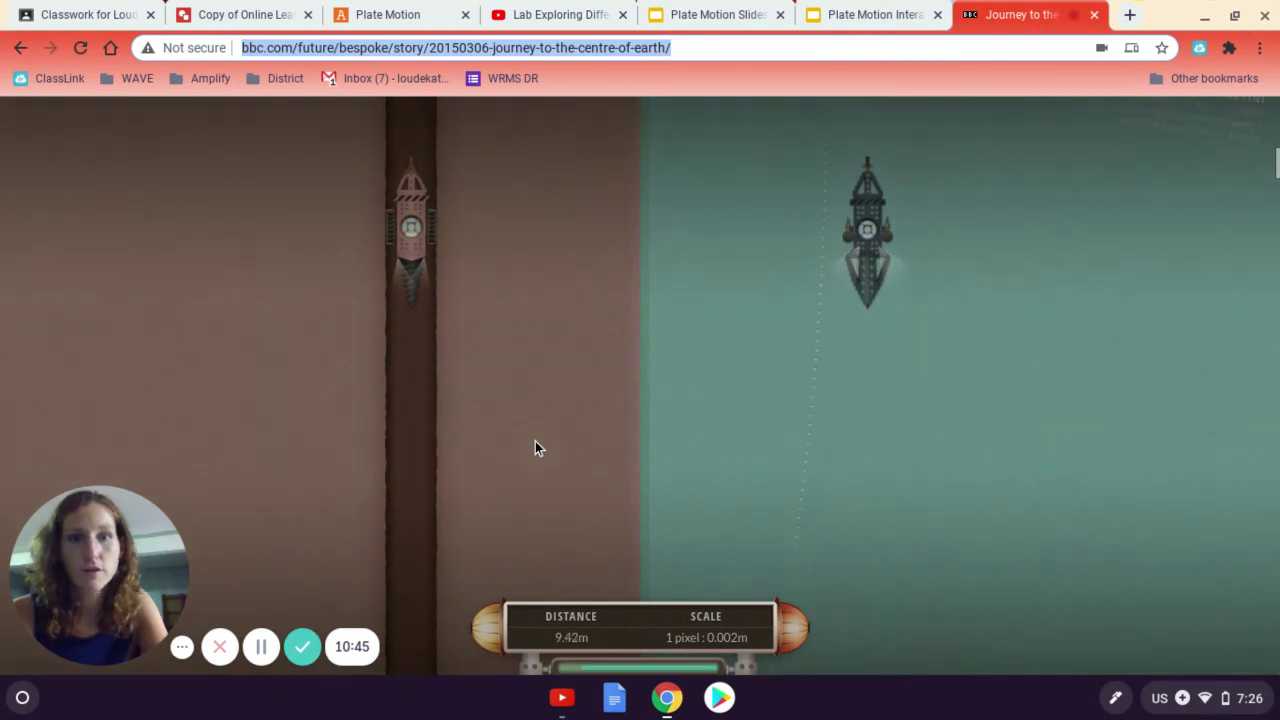
scroll(535, 445, down, 20)
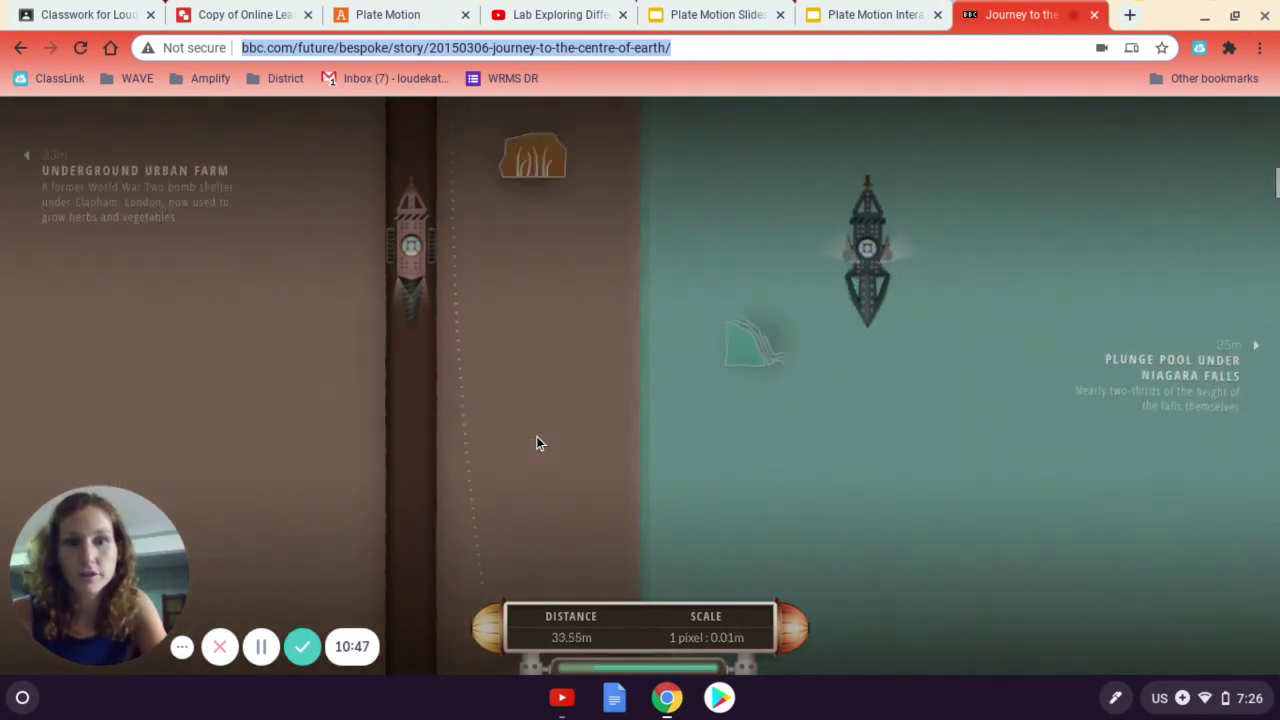
scroll(536, 440, down, 12)
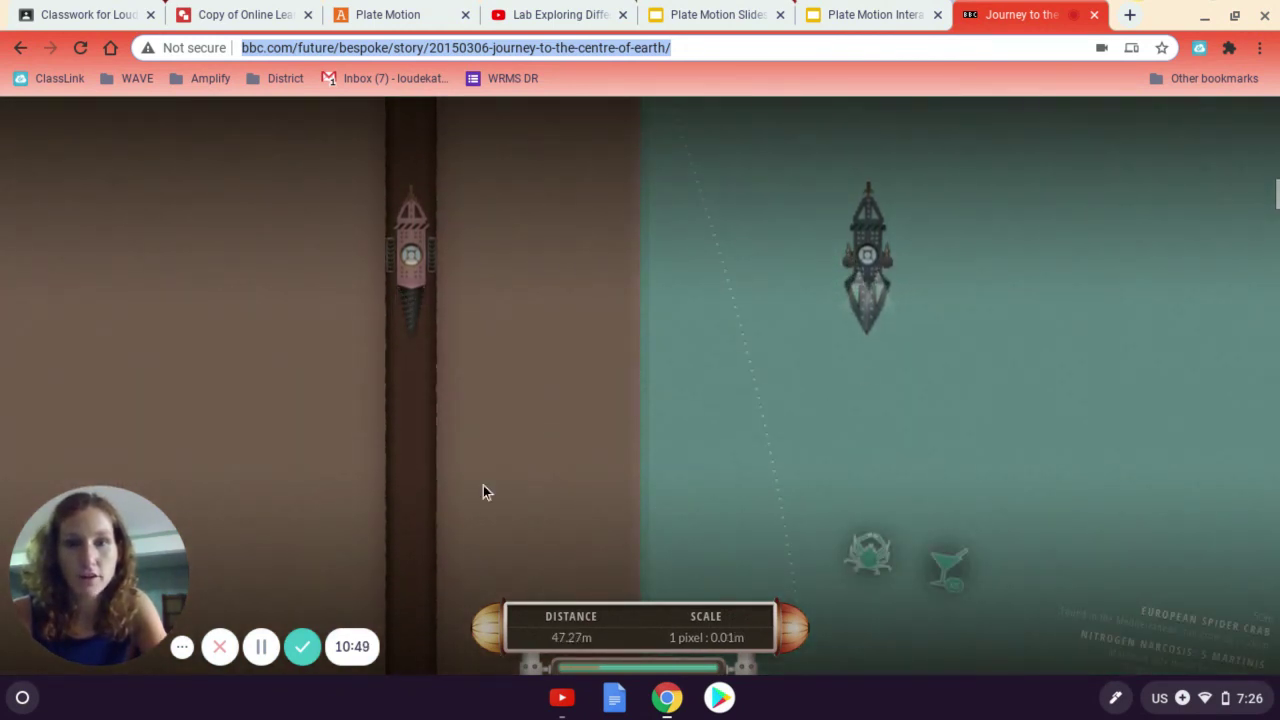
scroll(476, 444, down, 15)
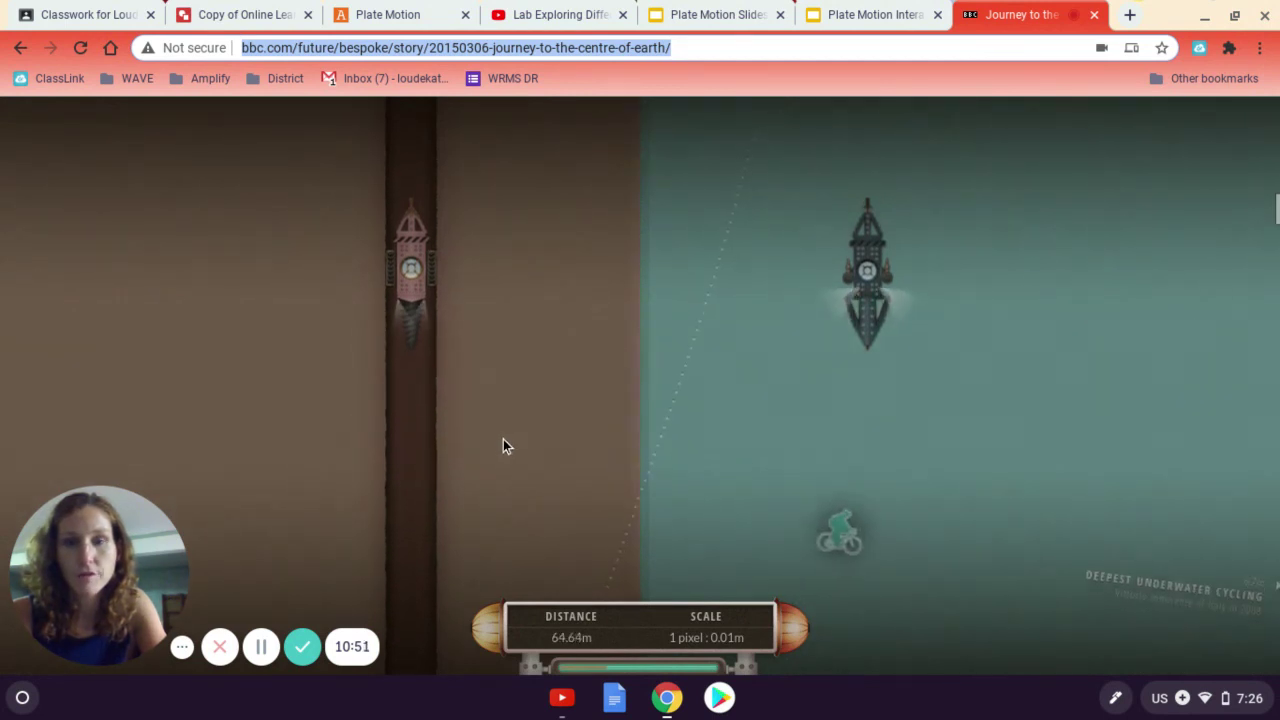
scroll(505, 443, down, 14)
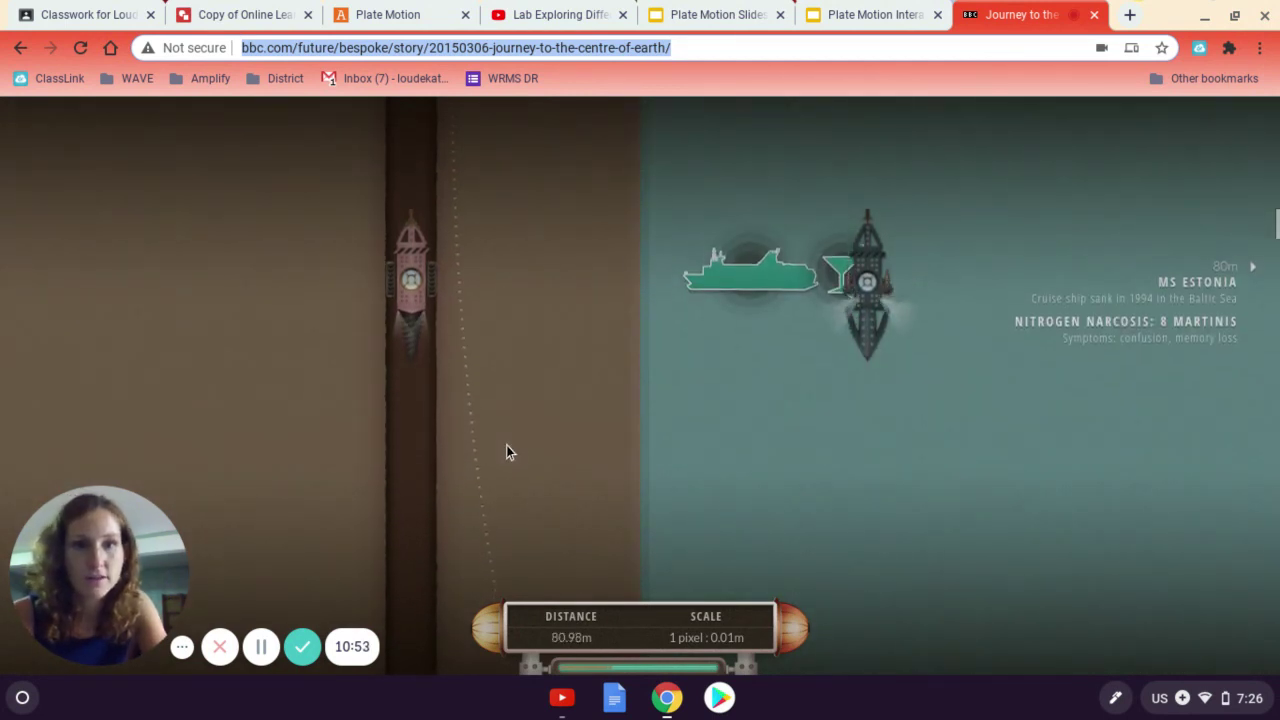
scroll(1005, 440, down, 2)
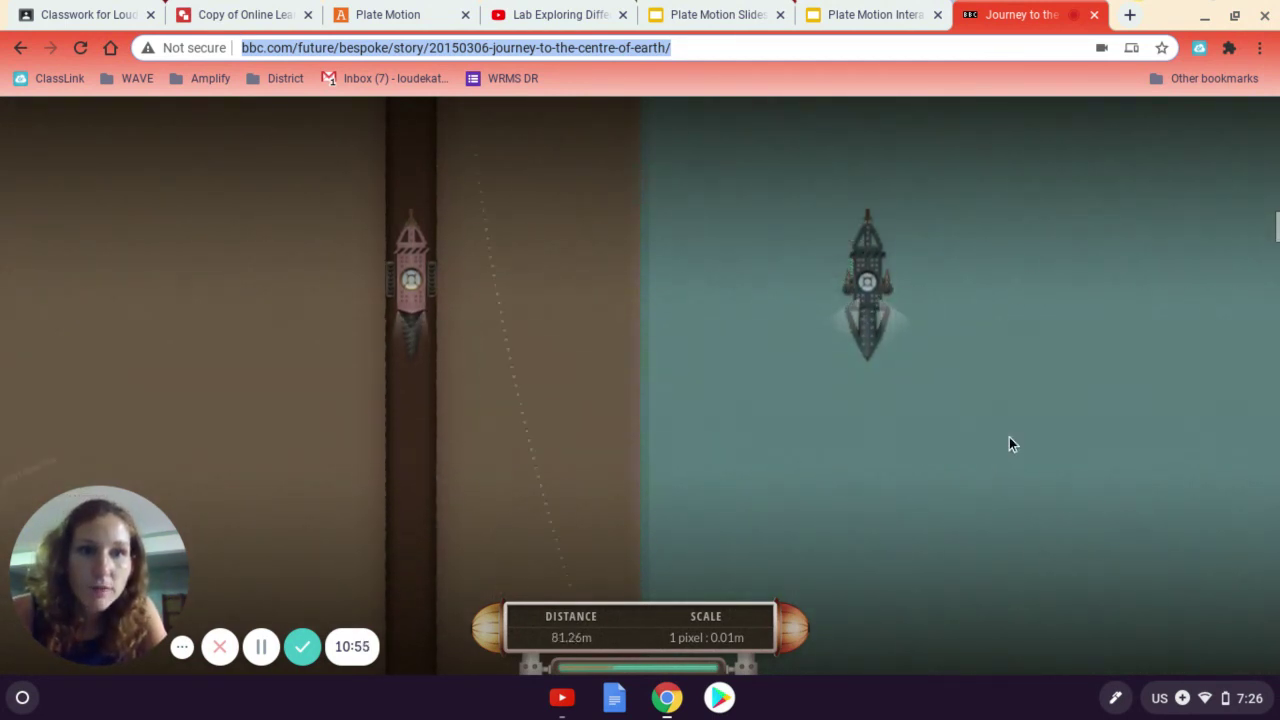
scroll(1009, 444, down, 8)
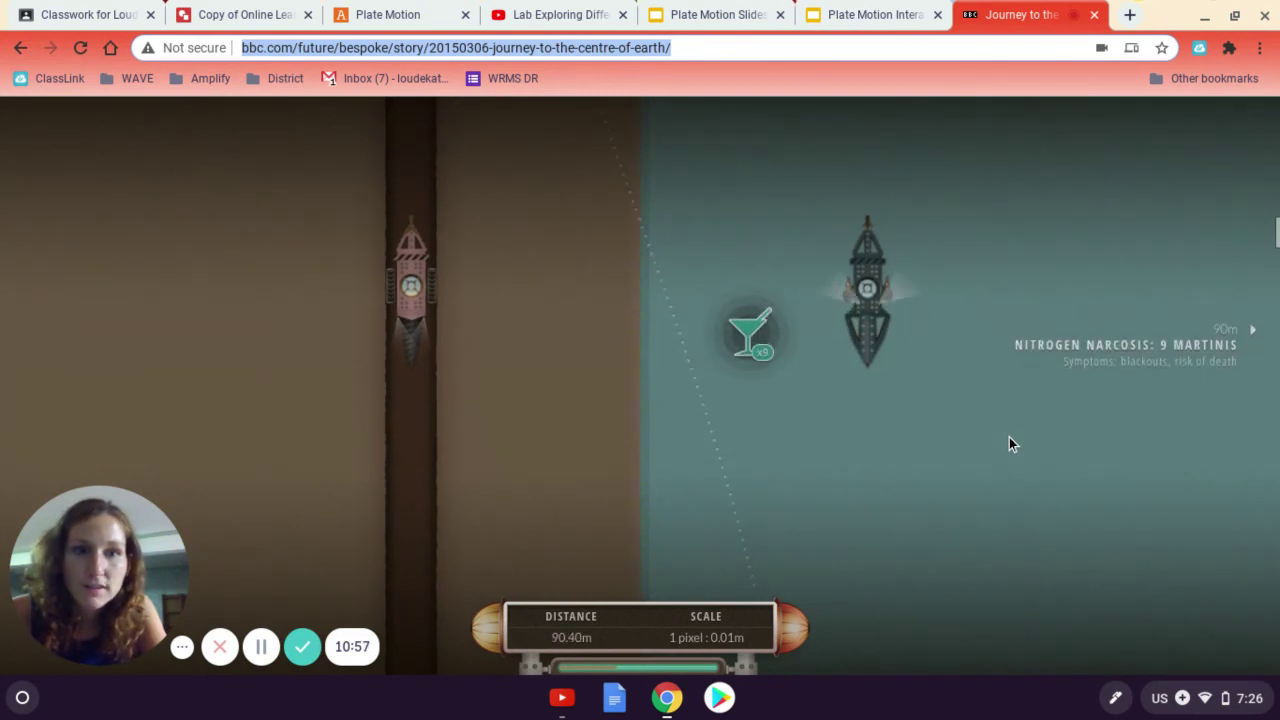
scroll(1010, 444, down, 10)
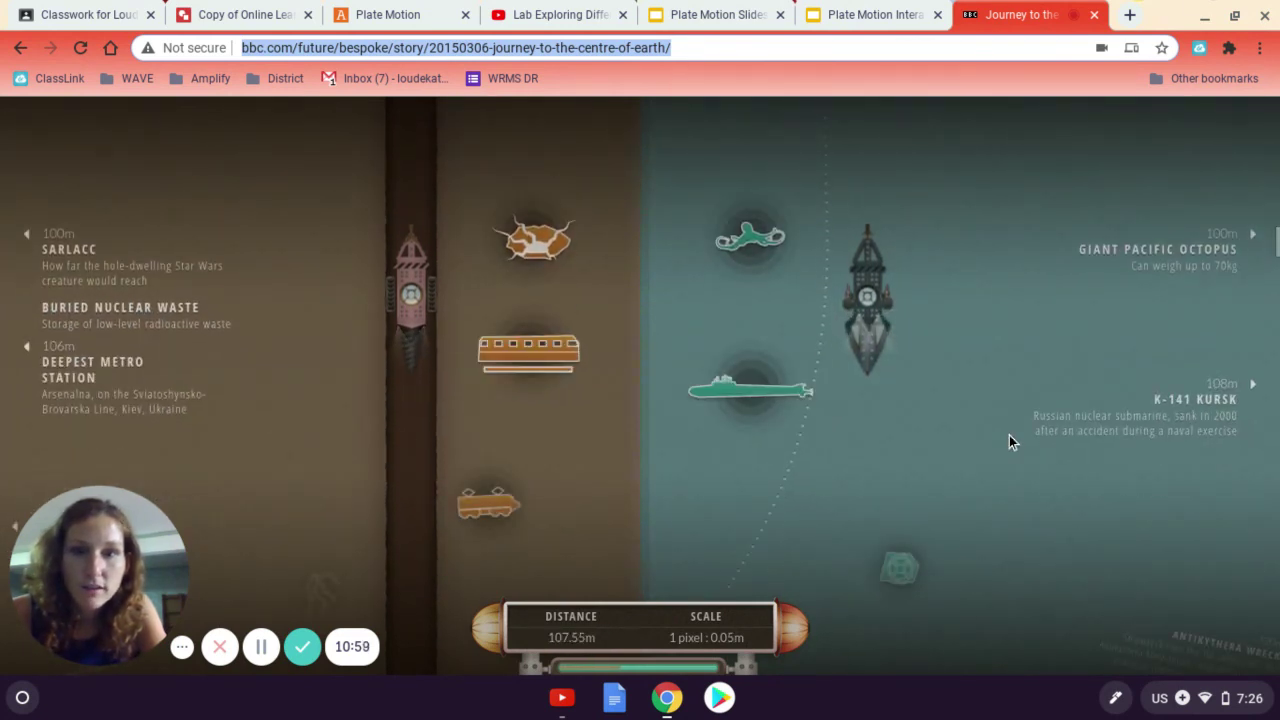
scroll(1009, 435, down, 1)
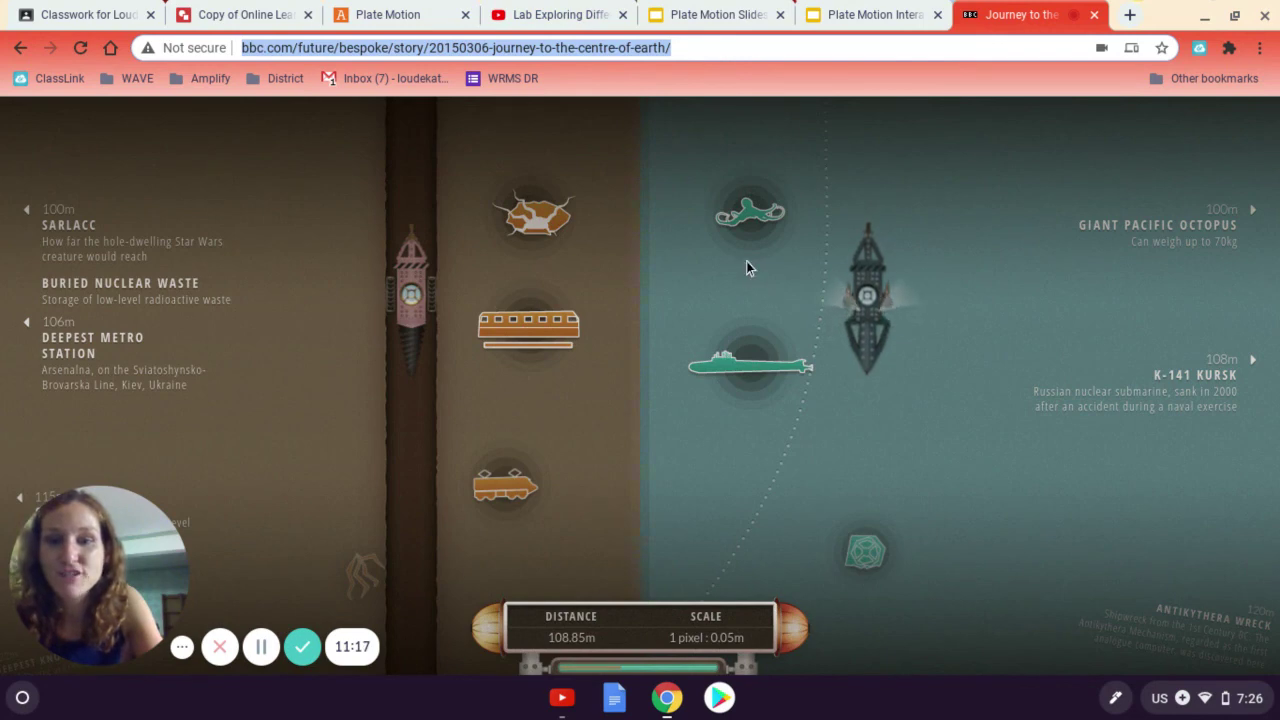
click(229, 10)
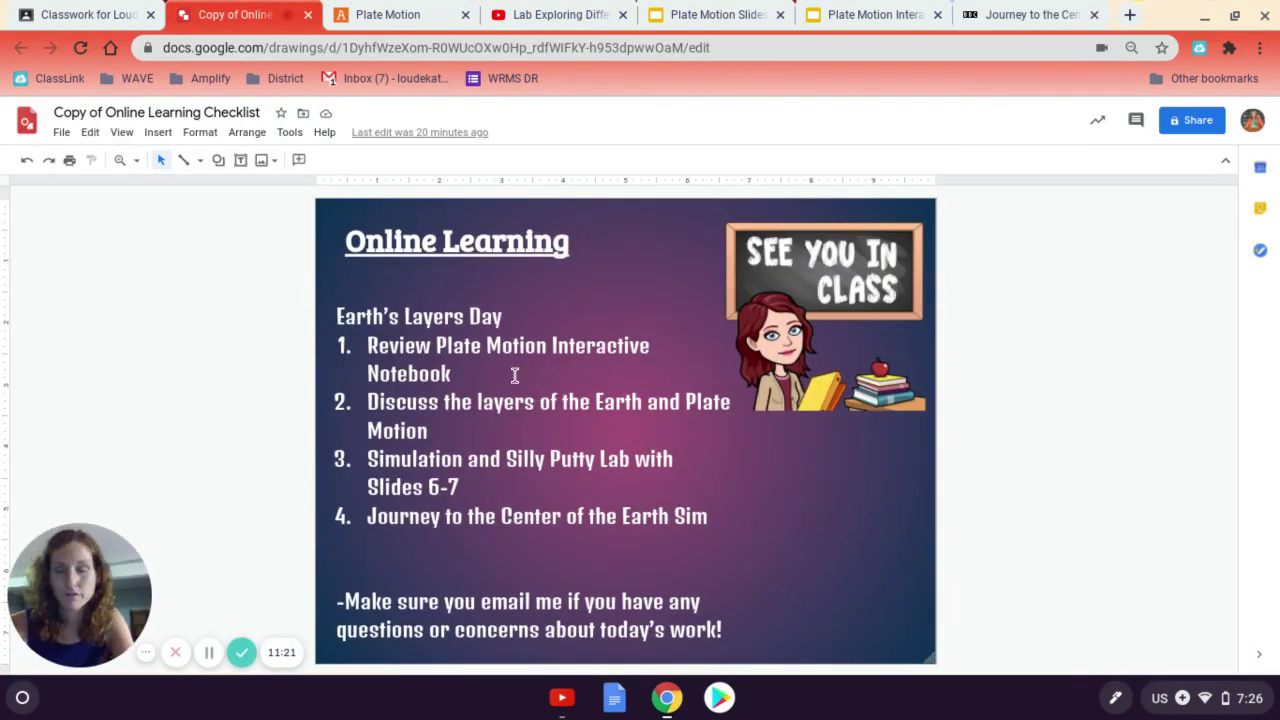